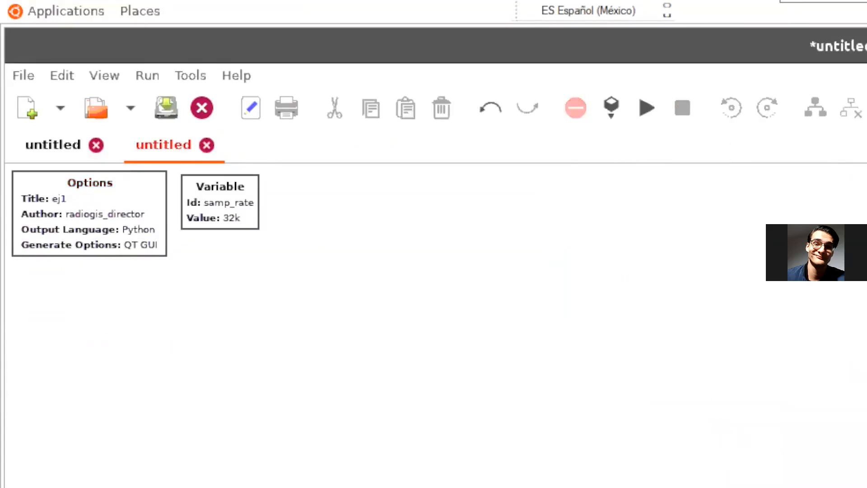
Duplicate the samp_rate variable block and place the copy beside the original.
click(243, 217)
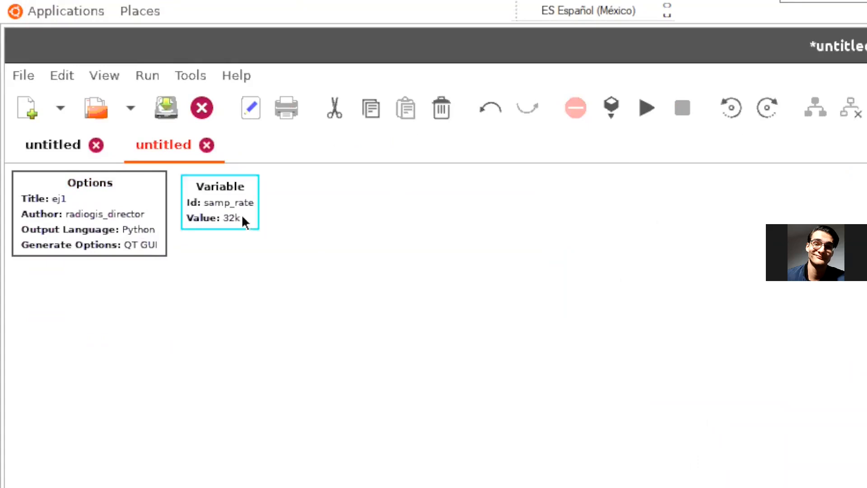
key(ctrl+c)
key(ctrl+v)
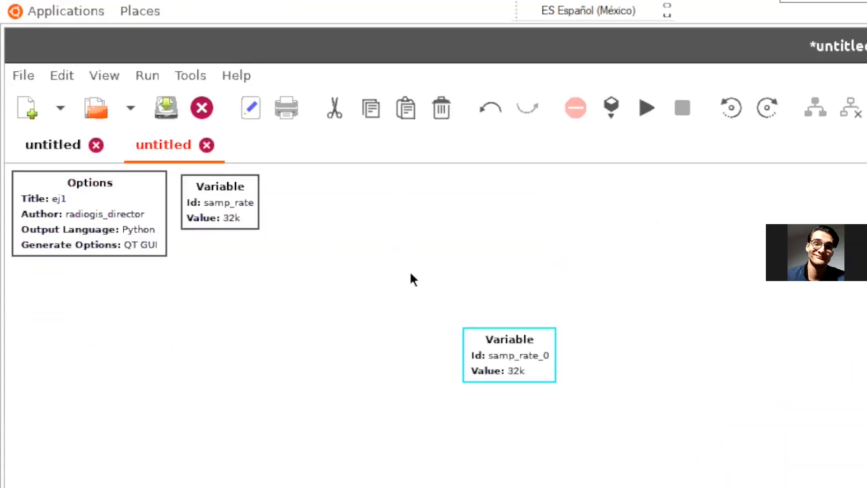
drag(513, 353, 313, 207)
Change the Id of the original samp_rate variable to Rs.
double_click(227, 220)
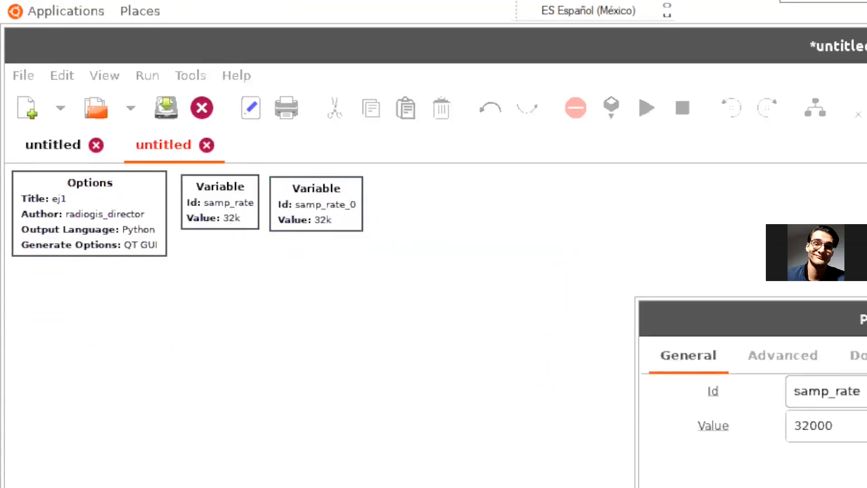
drag(866, 316, 734, 238)
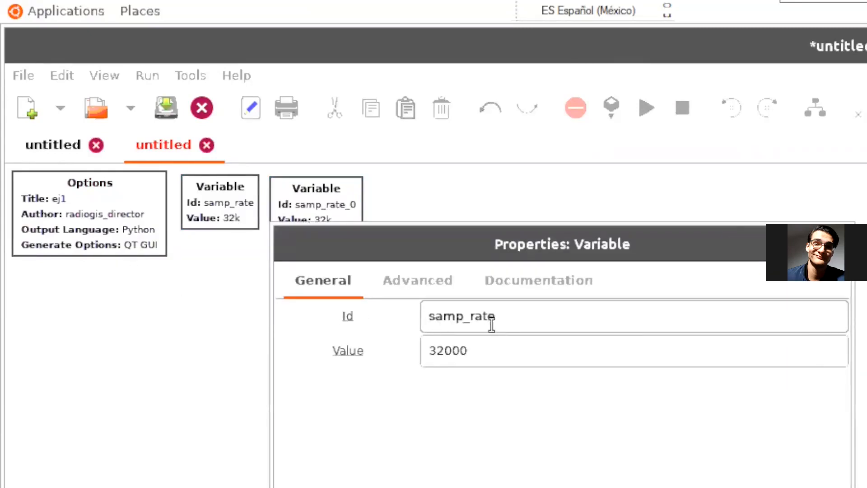
drag(501, 317, 412, 299)
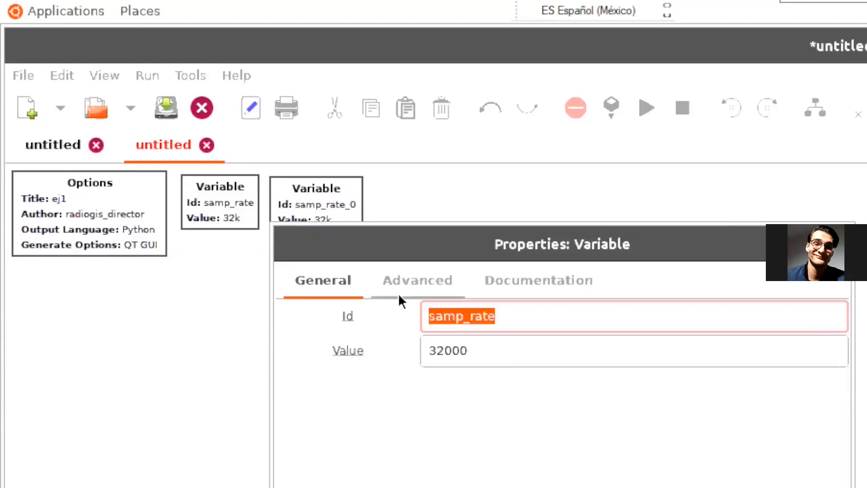
text(Rs)
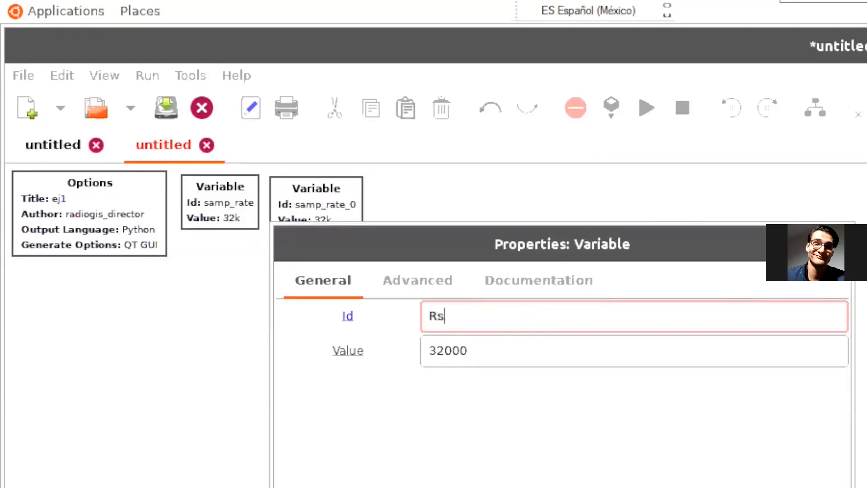
key(Return)
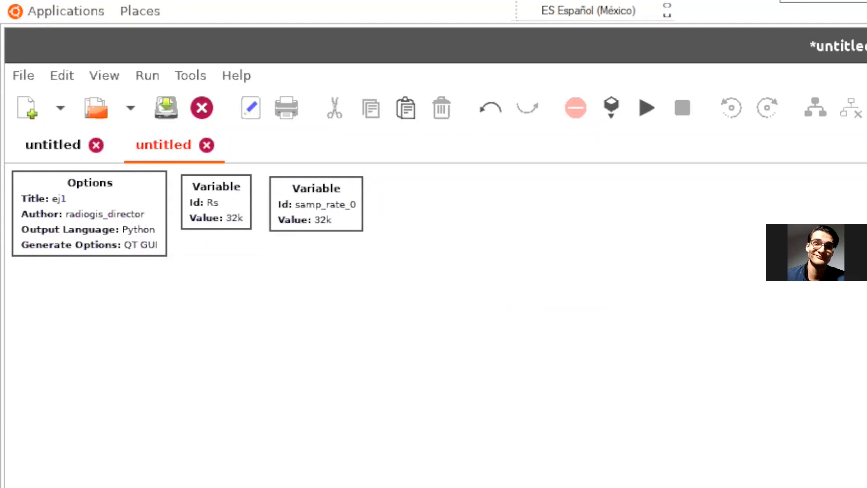
Save the flowgraph as ej1.grc.
key(ctrl+s)
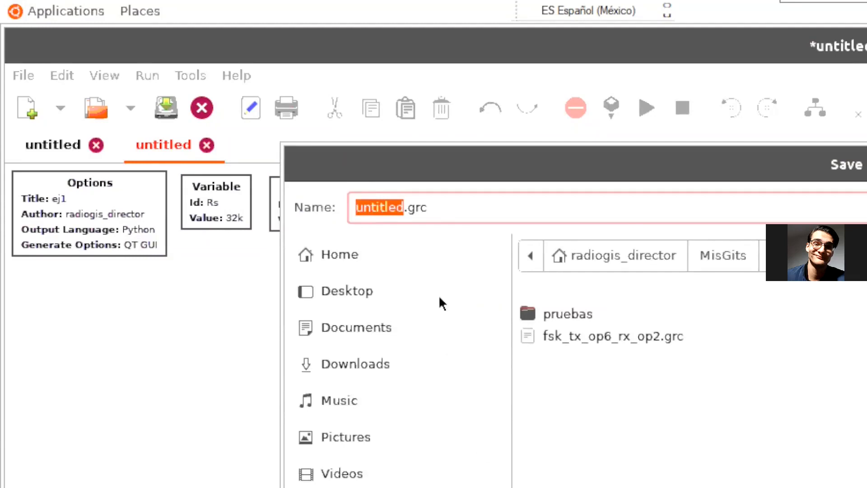
text(ej)
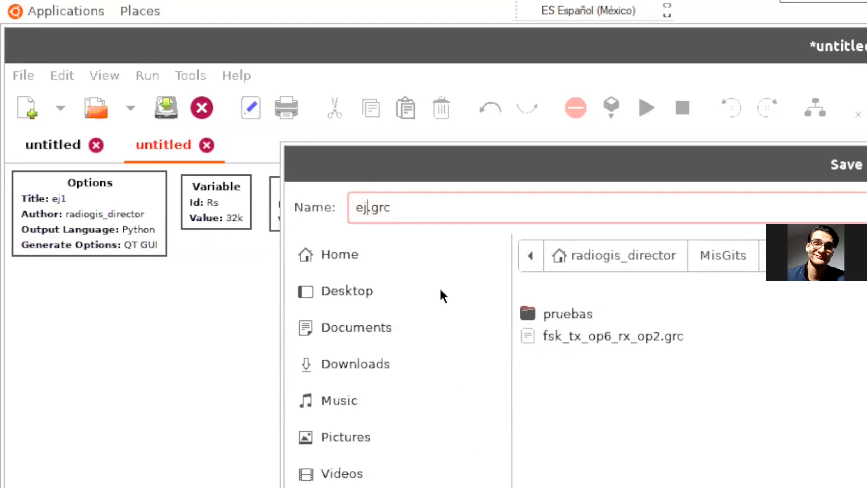
text(1)
key(Return)
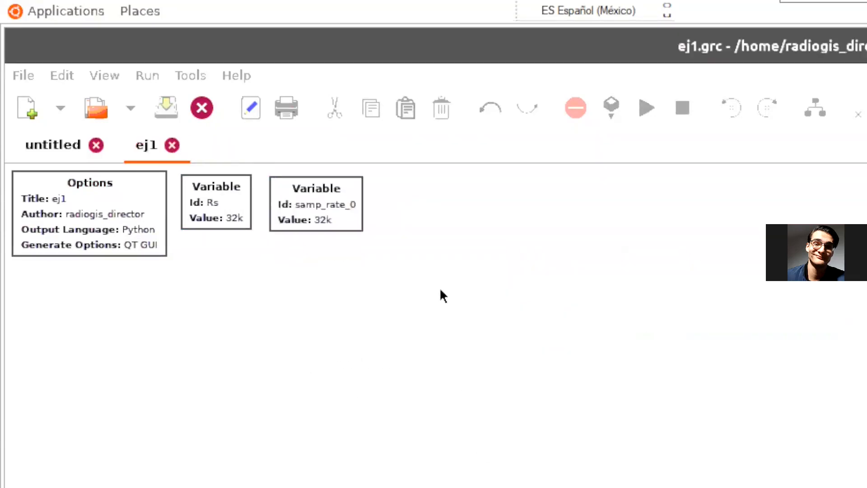
key(ctrl+z)
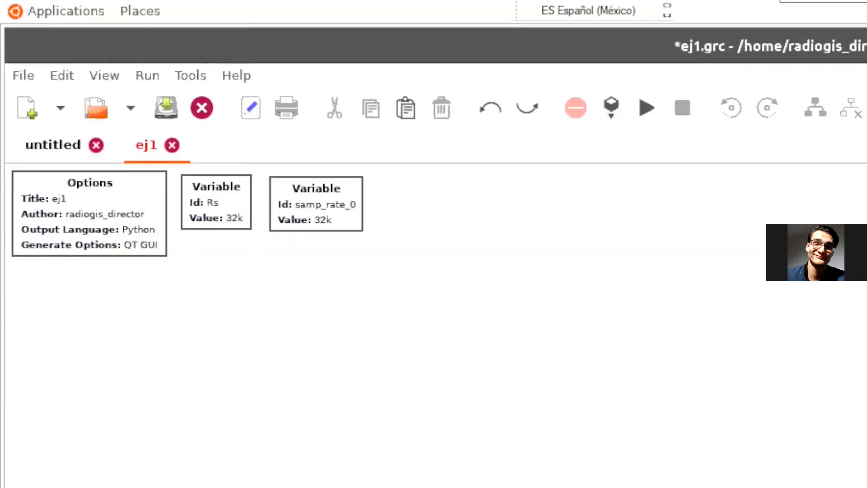
Set the Id of the duplicated variable block to tabla_de_verdad_constelacion.
double_click(354, 209)
drag(782, 315, 345, 190)
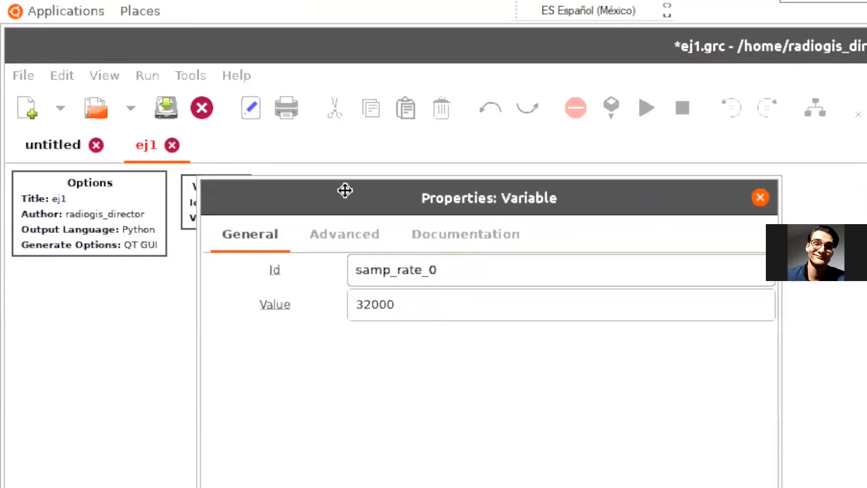
drag(458, 271, 309, 246)
text(tabal)
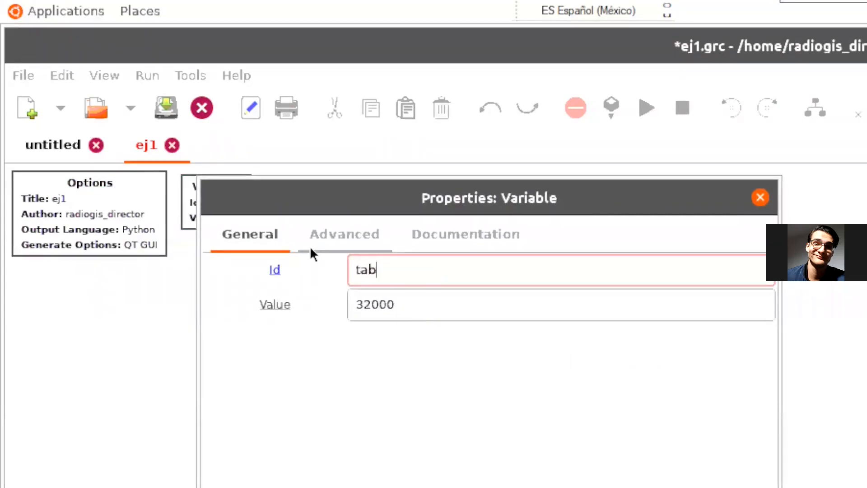
key(BackSpace)
key(BackSpace)
text(a)
key(BackSpace)
text(la_de_verdad)
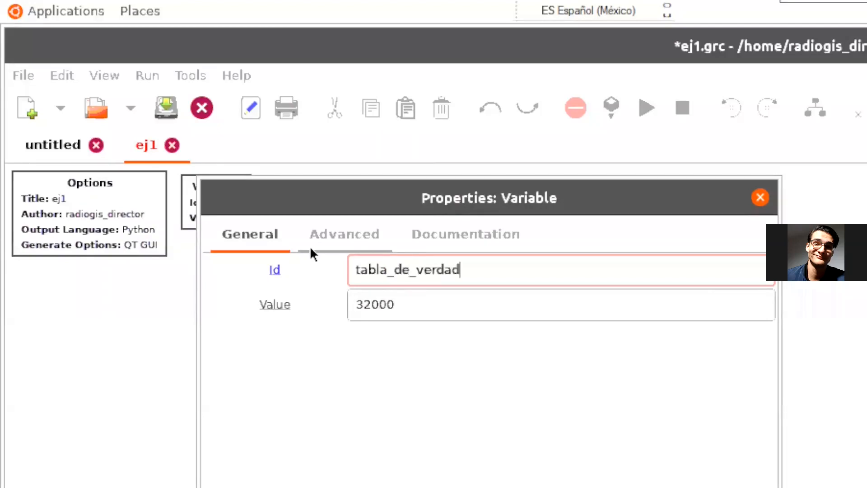
text(_constelacion)
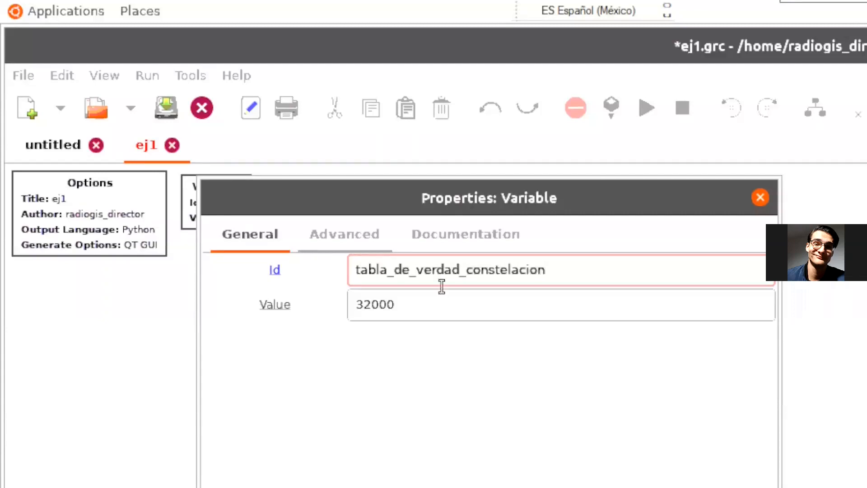
Replace the value of tabla_de_verdad_constelacion with a parenthesized list containing the first constellation point, 0.77+0.77j.
click(446, 302)
key(BackSpace)
key(BackSpace)
key(BackSpace)
key(BackSpace)
key(BackSpace)
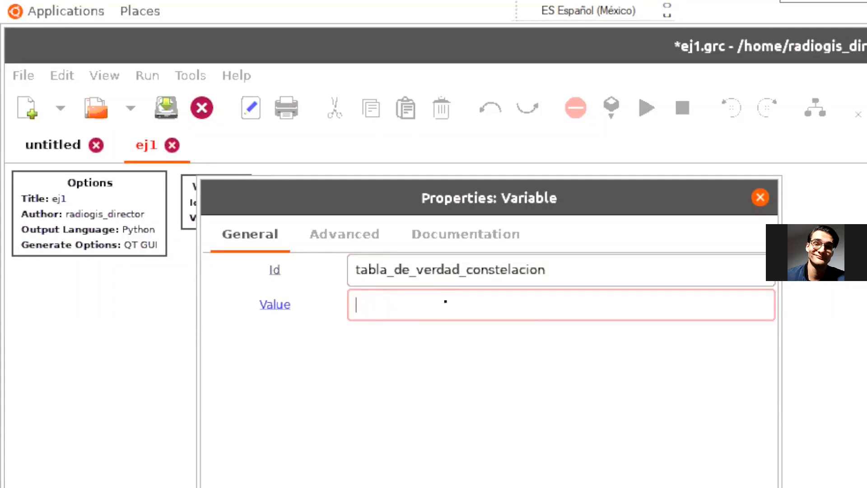
text(())
key(Left)
text(0.77)
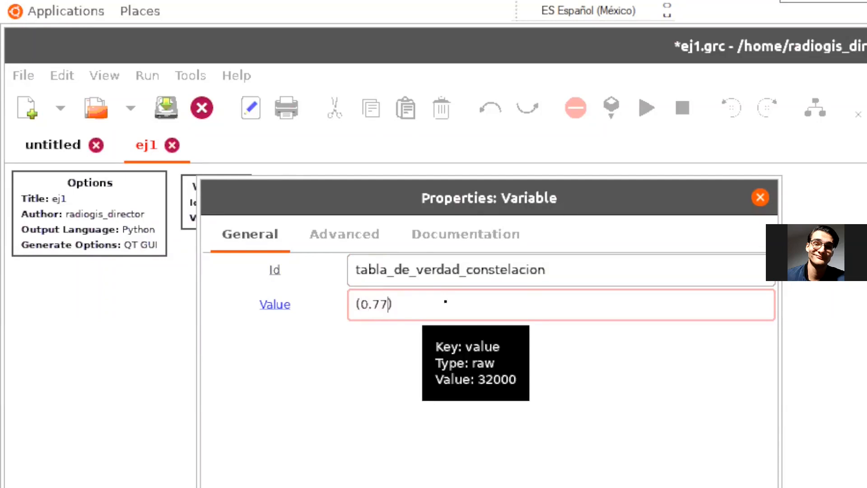
key(shift+Left)
key(shift+Left)
key(shift+Left)
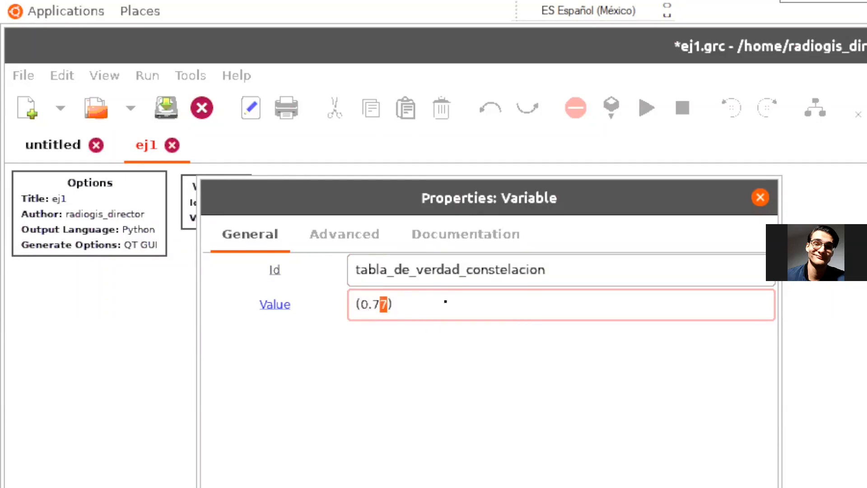
key(shift+Left)
key(ctrl+c)
key(Right)
text(+)
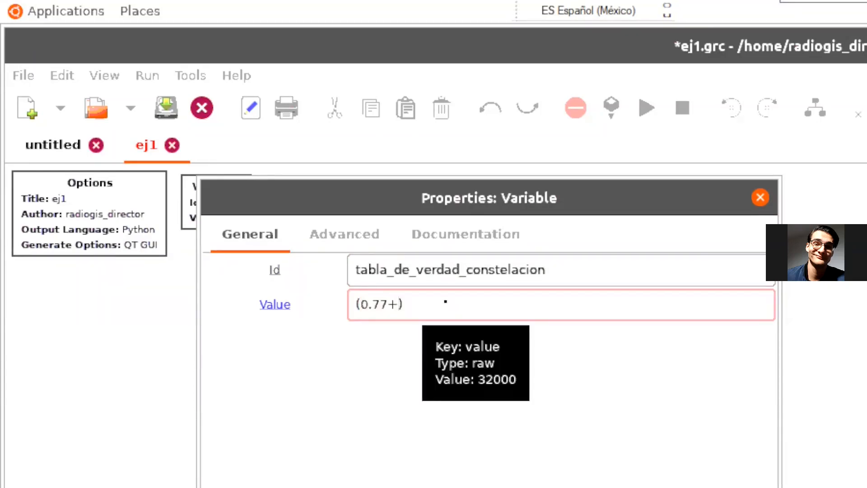
key(ctrl+v)
text(j)
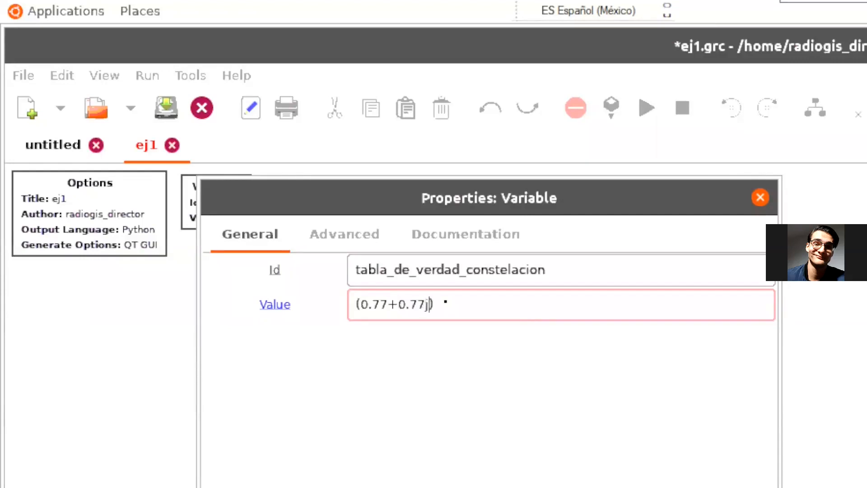
Add -0.77+0.77j as the second constellation point in the value list.
text(,)
key(ctrl+v)
key(Left)
key(Left)
key(Left)
key(Left)
text(-)
key(Right)
key(Right)
key(Right)
key(Right)
text(+0.77j)
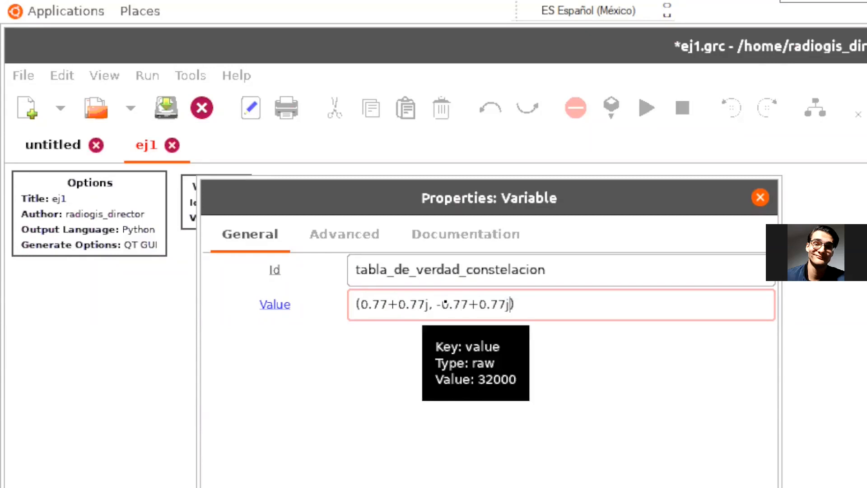
Add -0.77-0.77j as the third constellation point, separated from the second by a comma.
text(-0.77-0.77j)
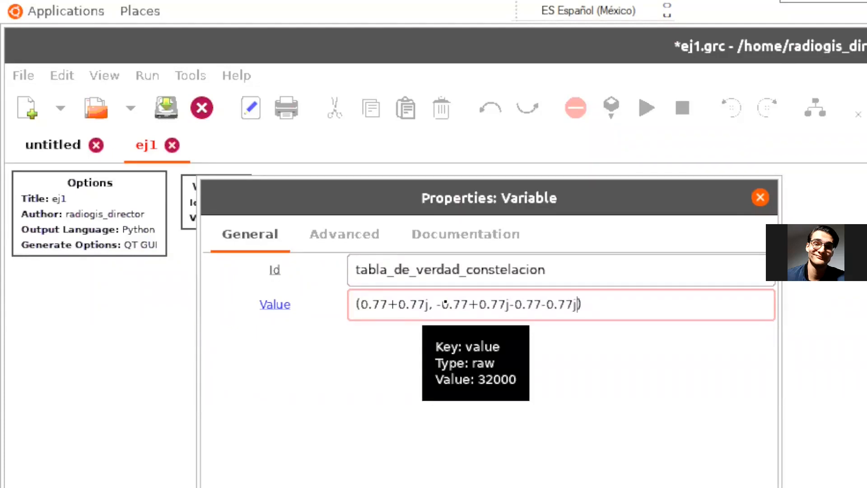
key(Left)
key(Left)
key(Left)
key(Left)
key(Left)
key(Left)
key(Left)
key(Left)
key(Left)
key(Left)
key(Left)
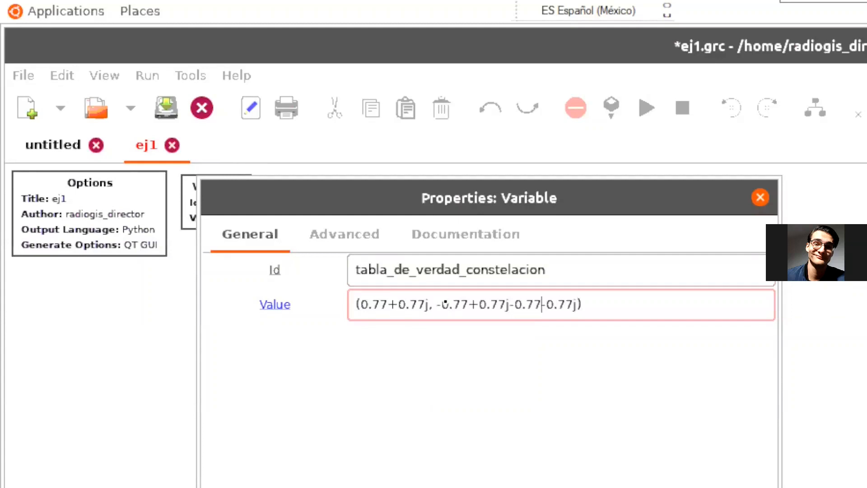
key(Right)
text(,)
key(Right)
key(Right)
key(Right)
key(Right)
key(Right)
key(Right)
key(Right)
key(Right)
key(Right)
key(Right)
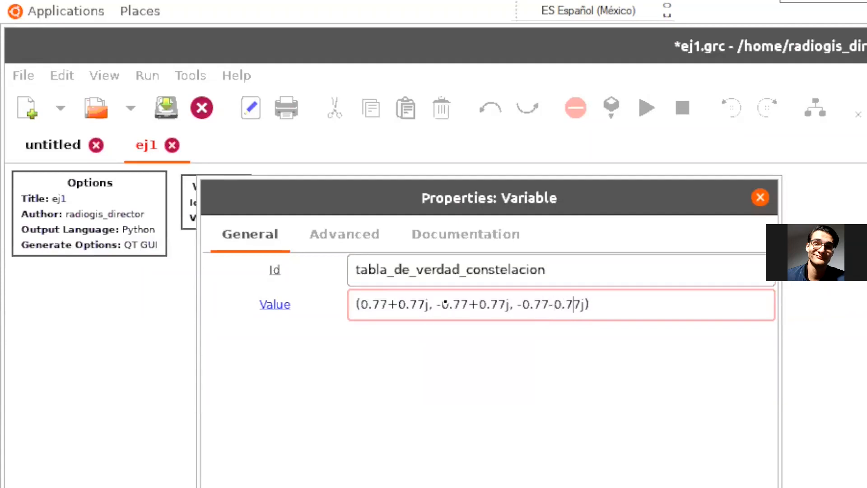
key(Right)
Add 0.77-0.77j as the fourth constellation point and apply the variable's properties.
text(, 0.77-)
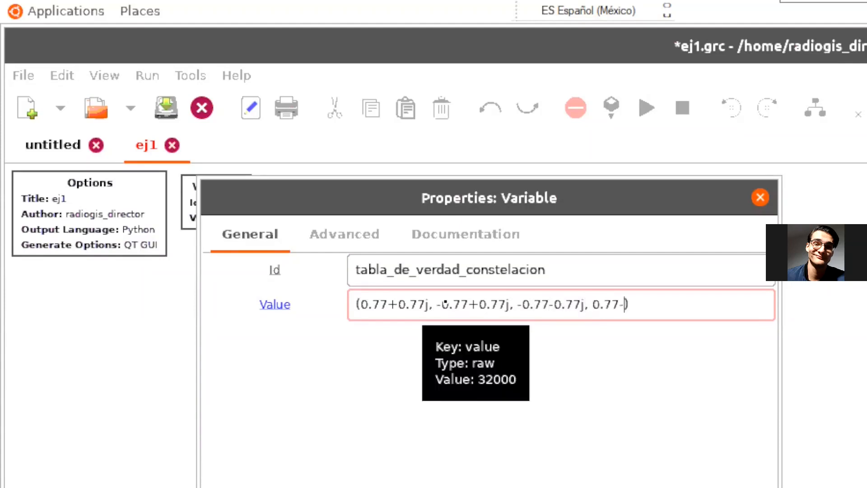
text(0.77j)
drag(481, 195, 474, 170)
click(656, 251)
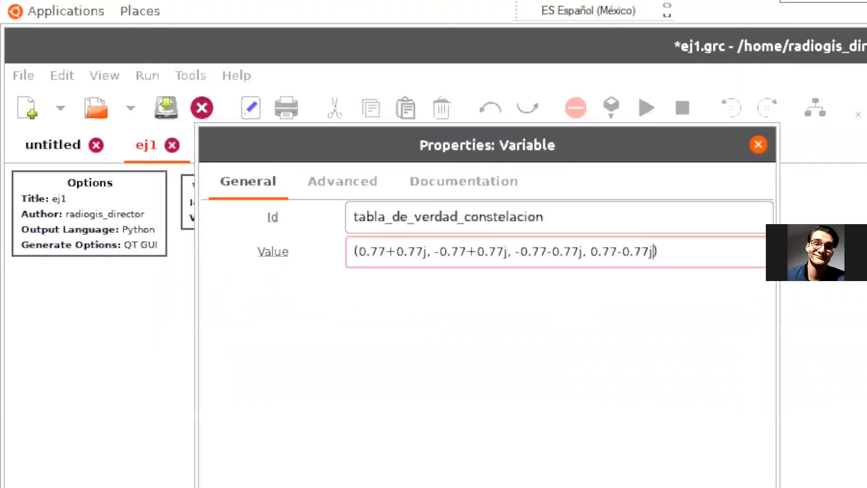
key(Return)
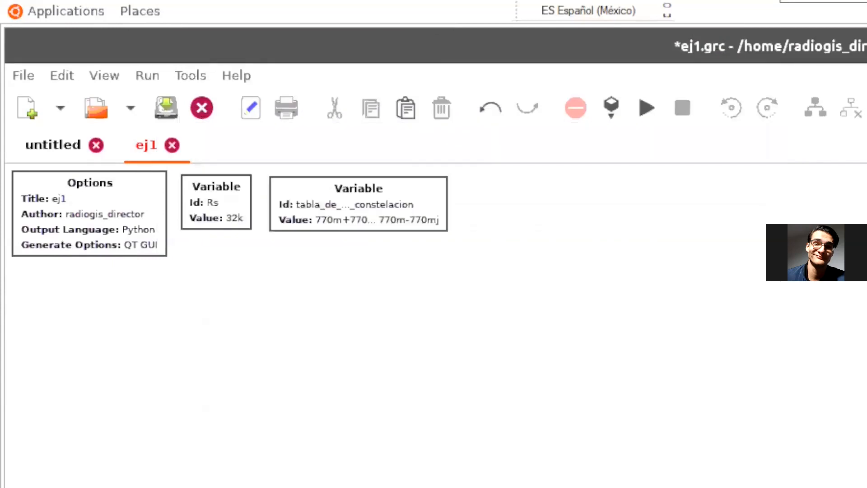
Duplicate the Rs variable block and place the copy beside the constellation table variable.
click(238, 199)
key(ctrl+c)
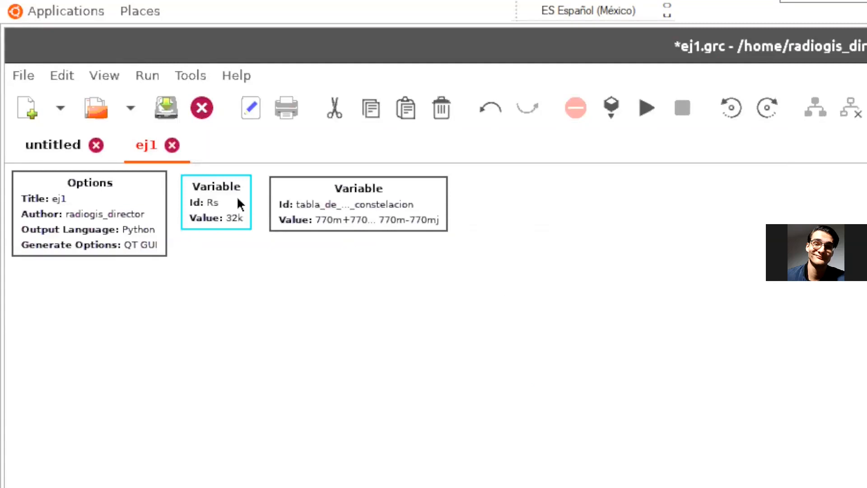
key(ctrl+v)
drag(506, 354, 497, 205)
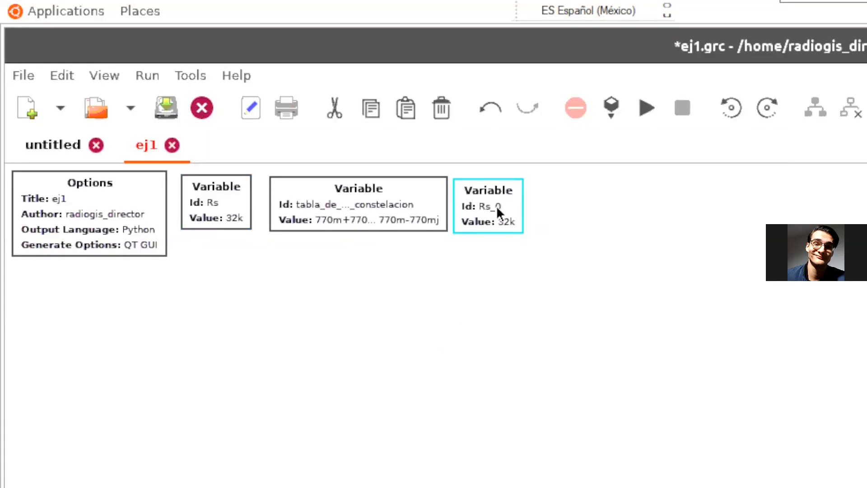
Set the Id of the duplicated Rs variable to M.
double_click(496, 205)
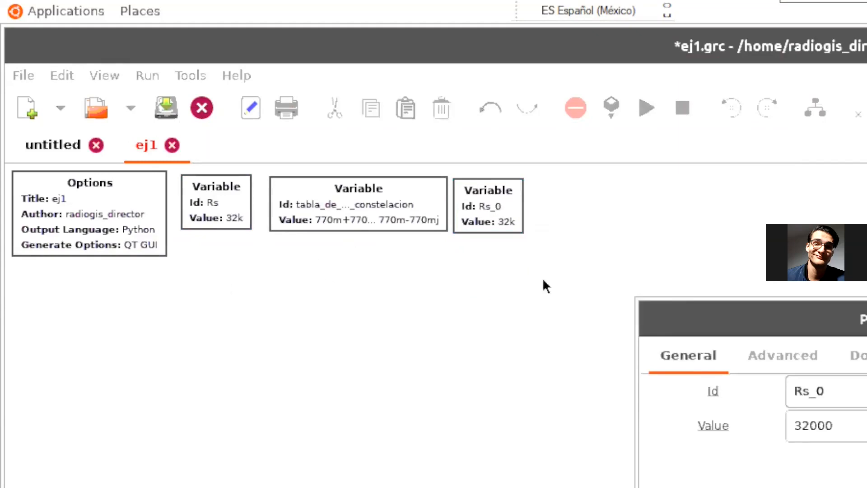
drag(717, 318, 233, 86)
drag(369, 151, 296, 140)
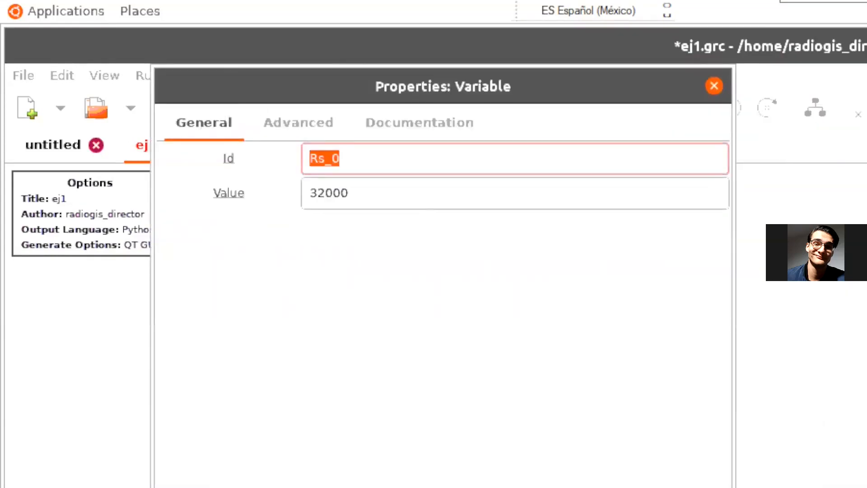
text(M)
Set the value of variable M to len(tabla_de_verdad_constelacion) and apply the properties.
key(Tab)
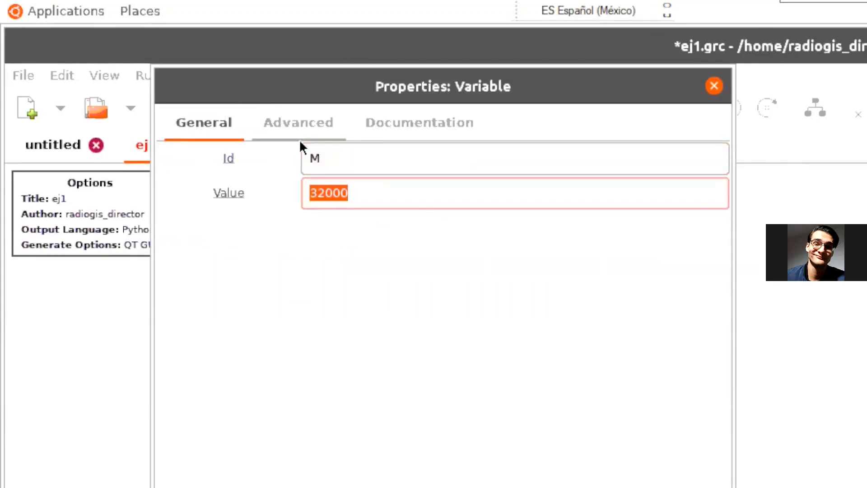
text(len())
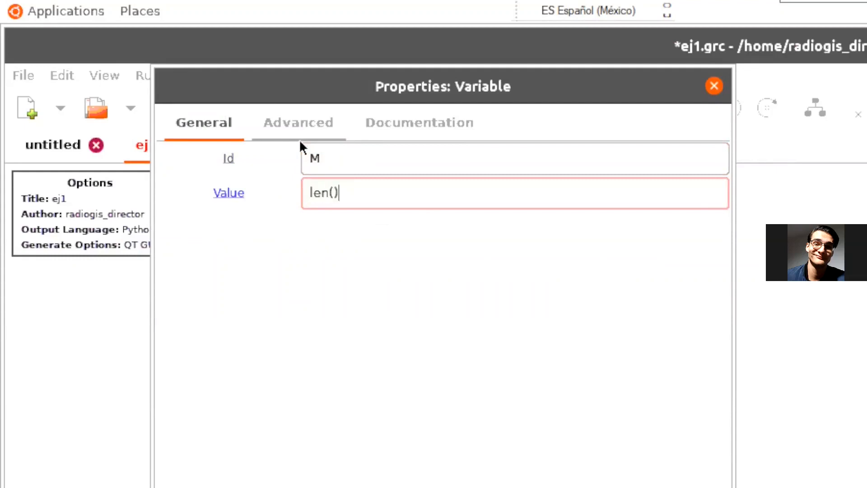
key(Left)
drag(349, 93, 357, 248)
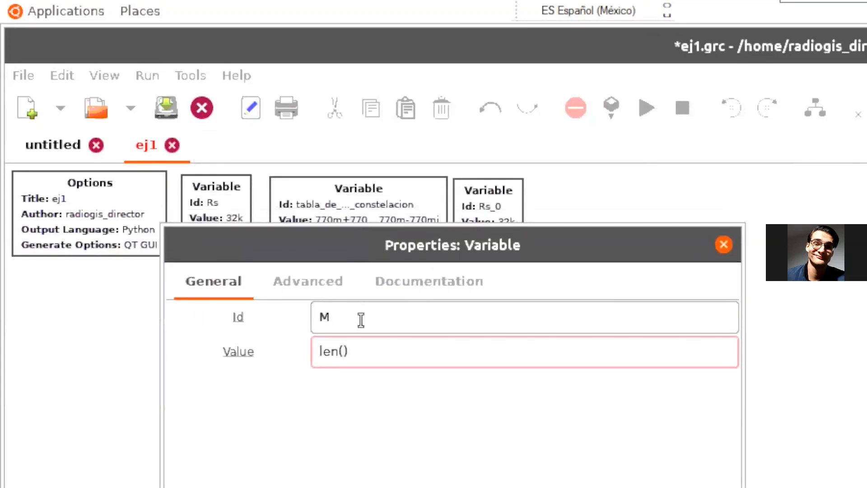
text(tabl)
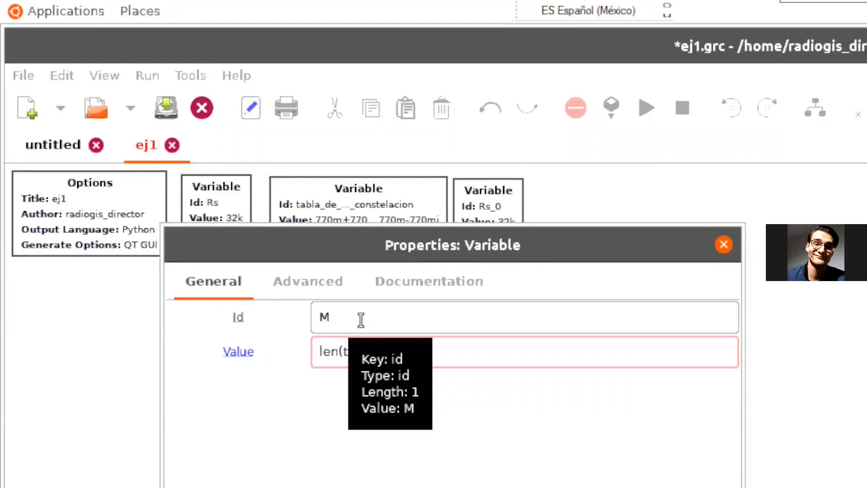
text(a)
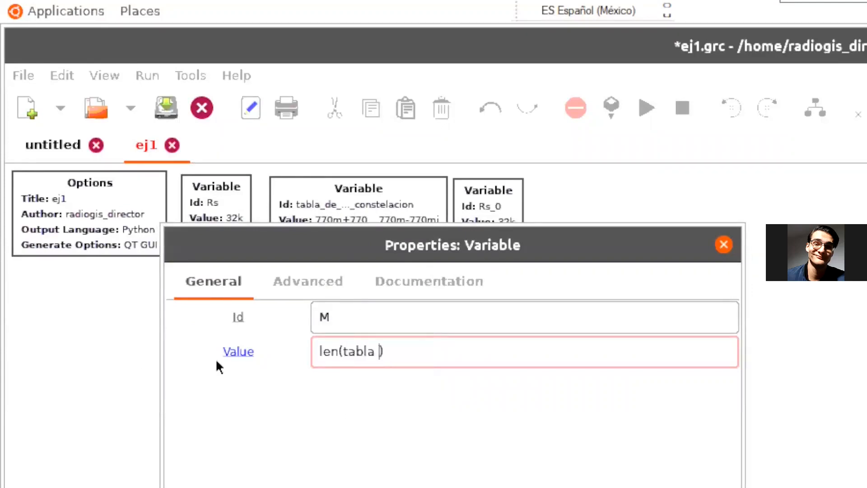
key(BackSpace)
text(_de_verdad_constelacion)
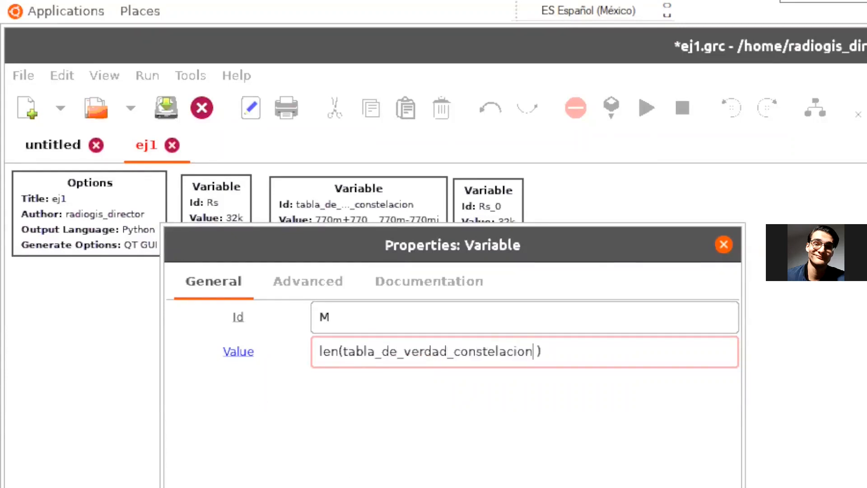
key(Return)
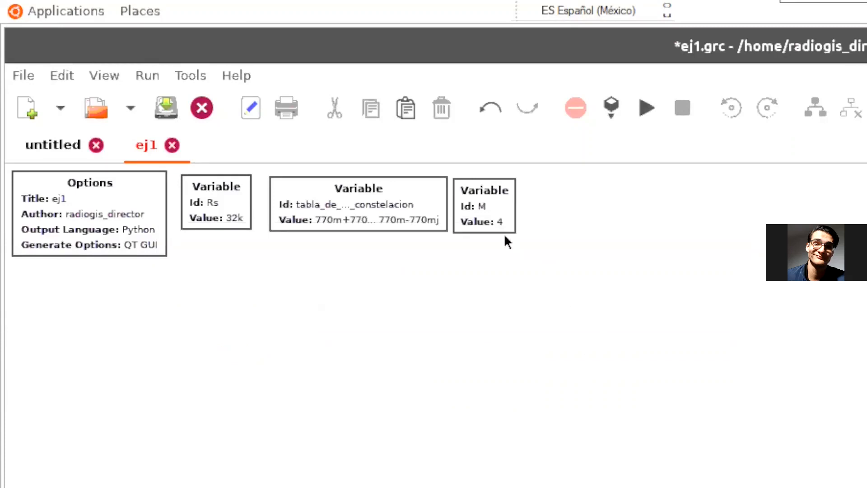
Shift the constellation table and M variable blocks slightly closer to the Rs block.
click(505, 218)
drag(390, 210, 387, 211)
drag(474, 220, 468, 220)
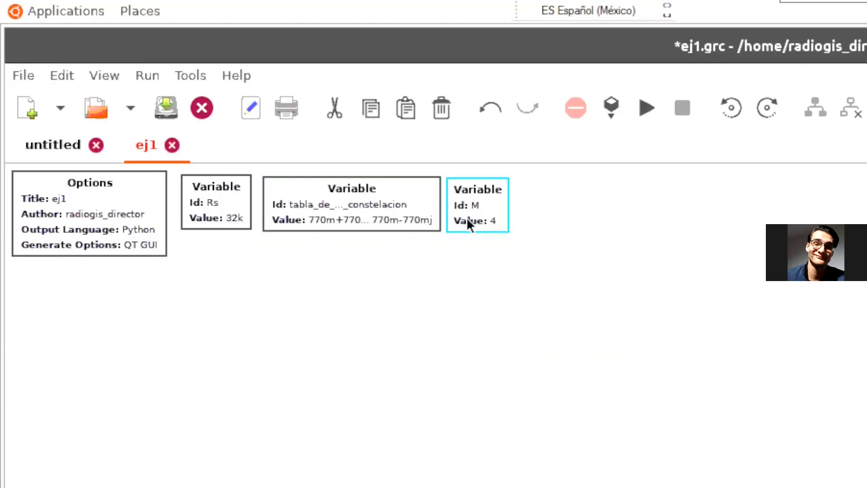
Duplicate the M variable block and place the copy directly beside the original in the variable row.
key(ctrl+v)
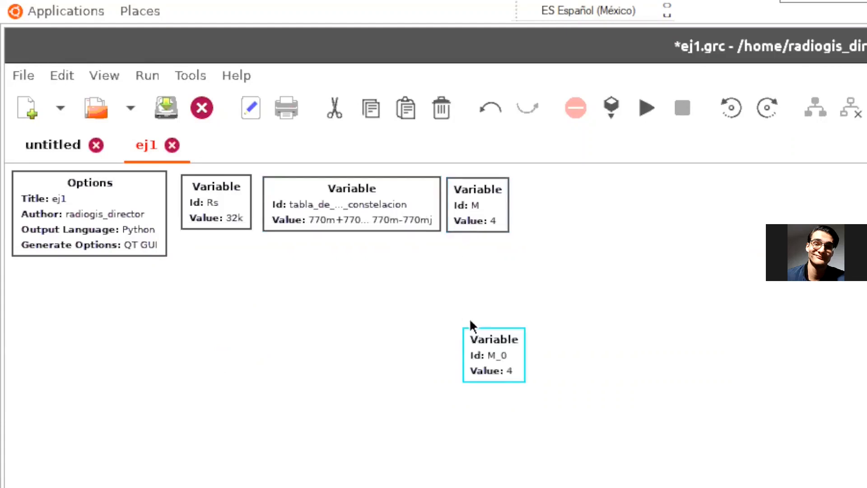
drag(497, 360, 536, 241)
drag(553, 206, 550, 201)
Set the Id of the duplicated M variable to bps.
double_click(550, 205)
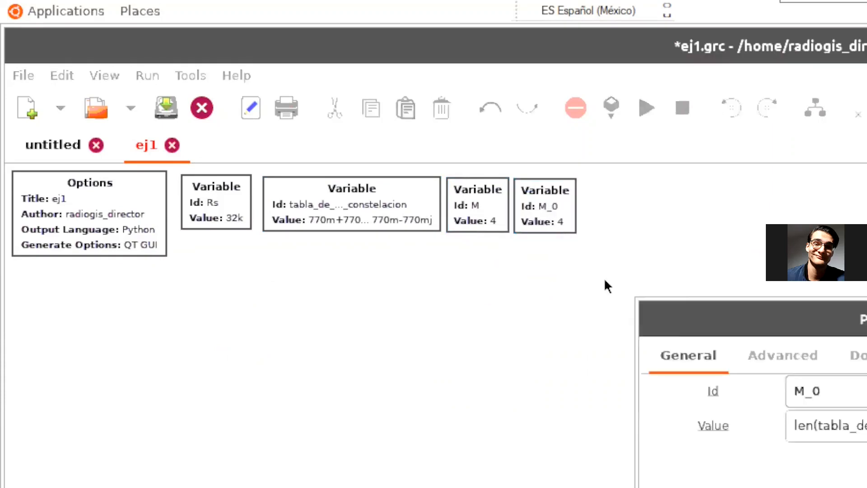
drag(866, 329, 784, 191)
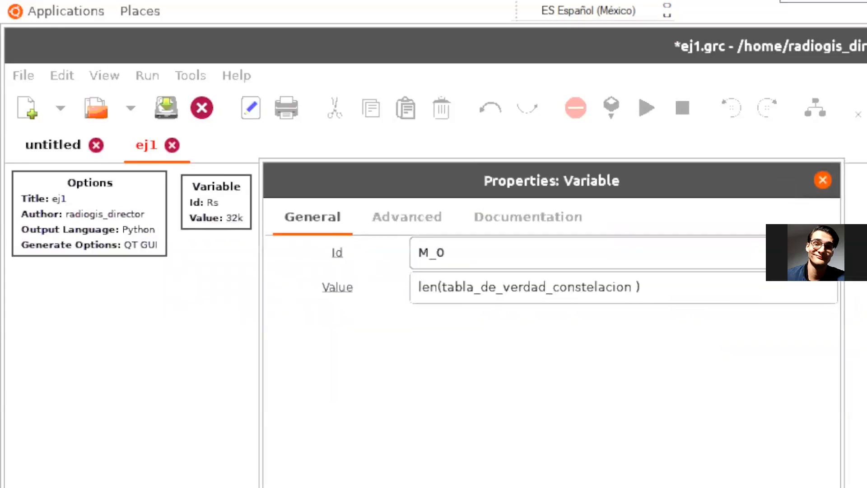
click(600, 276)
key(shift+Home)
click(589, 263)
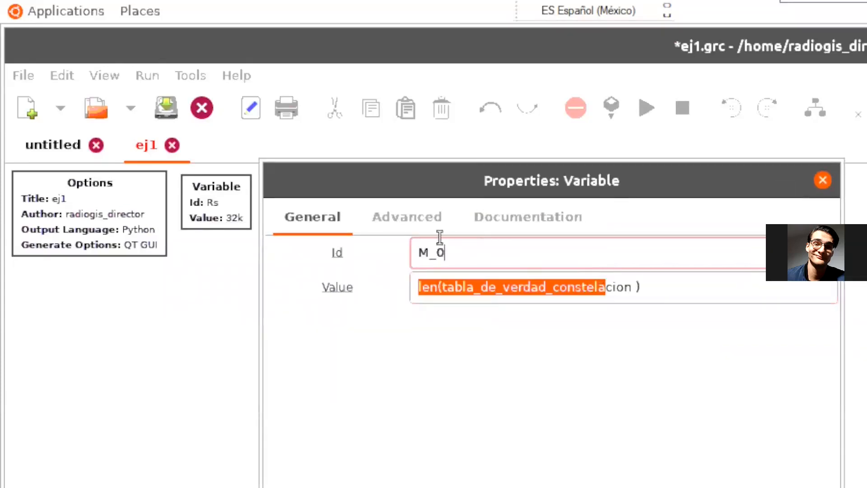
double_click(422, 234)
text(bps)
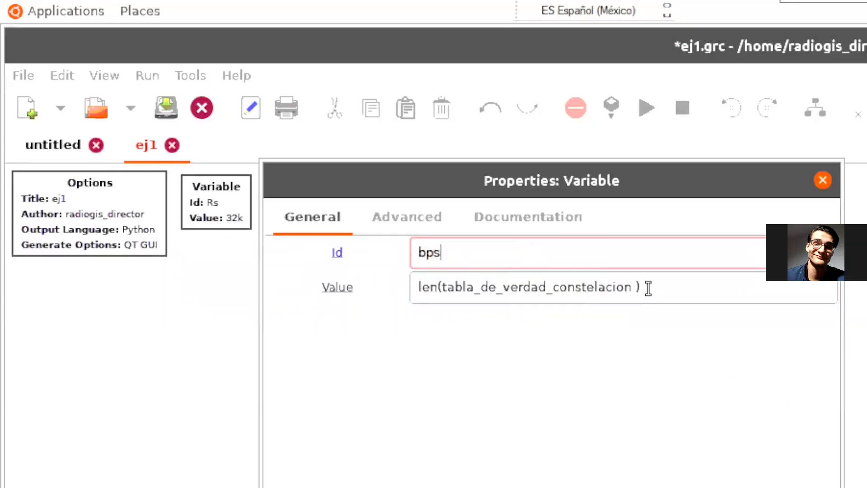
Set the value of the bps variable to math.log(M,2) and apply the properties.
drag(649, 288, 412, 270)
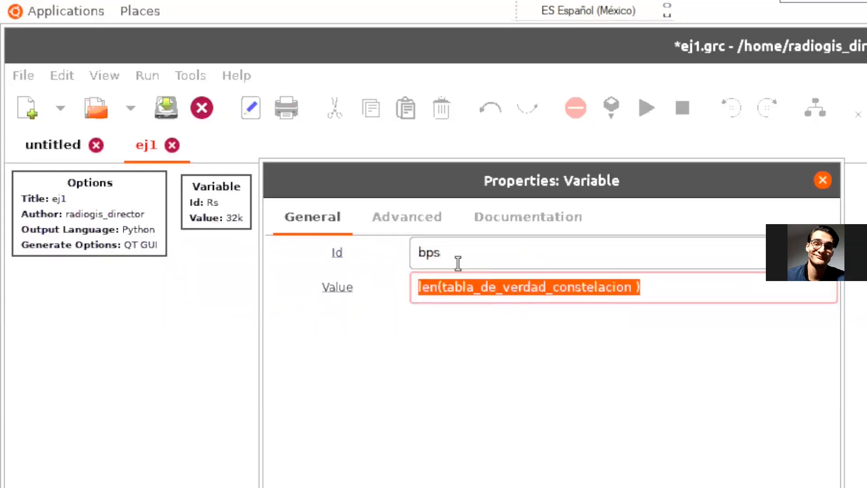
text(math.lo)
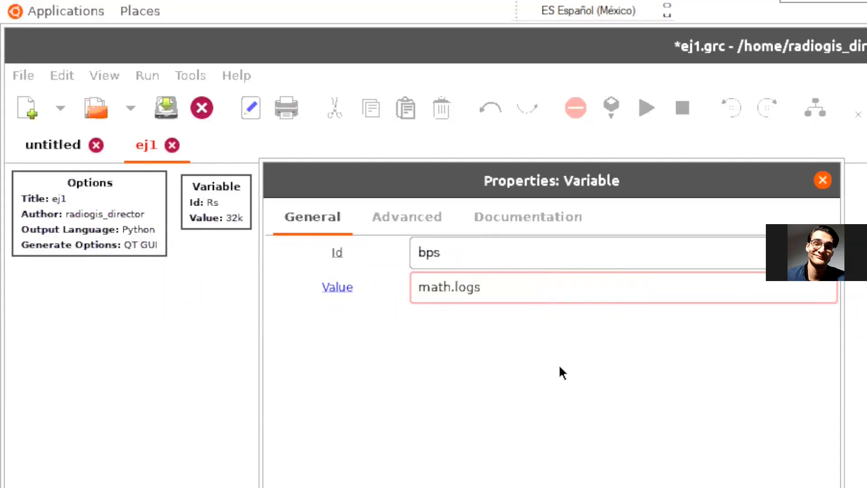
text(gs)
key(BackSpace)
text(())
key(Left)
text(M,2)
key(Return)
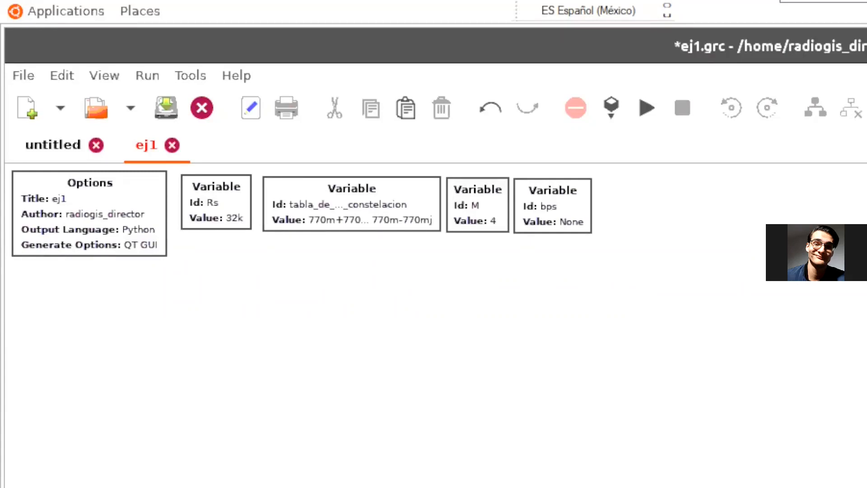
Add an Import block to the flowgraph and set its statement to import math.
drag(646, 262, 426, 292)
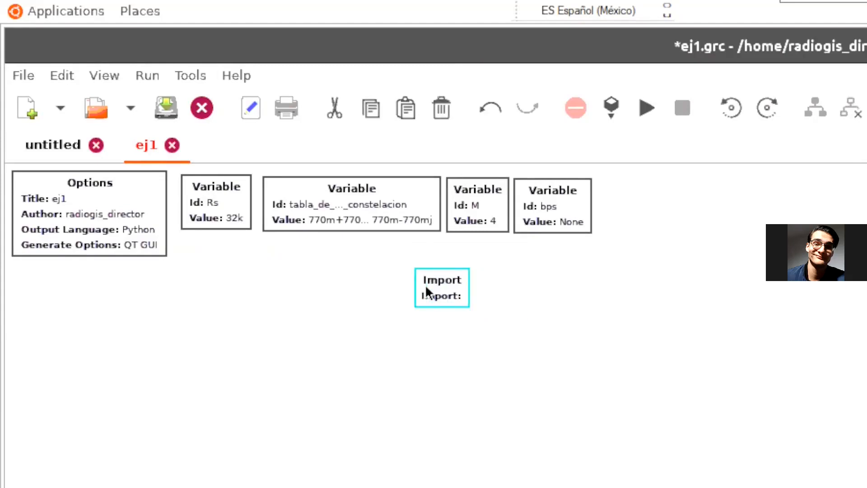
double_click(460, 302)
click(799, 392)
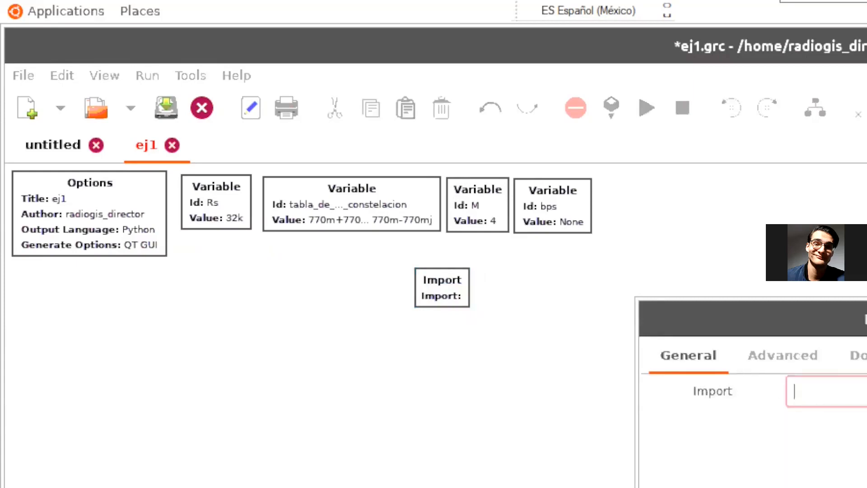
drag(866, 309, 761, 249)
text(import math)
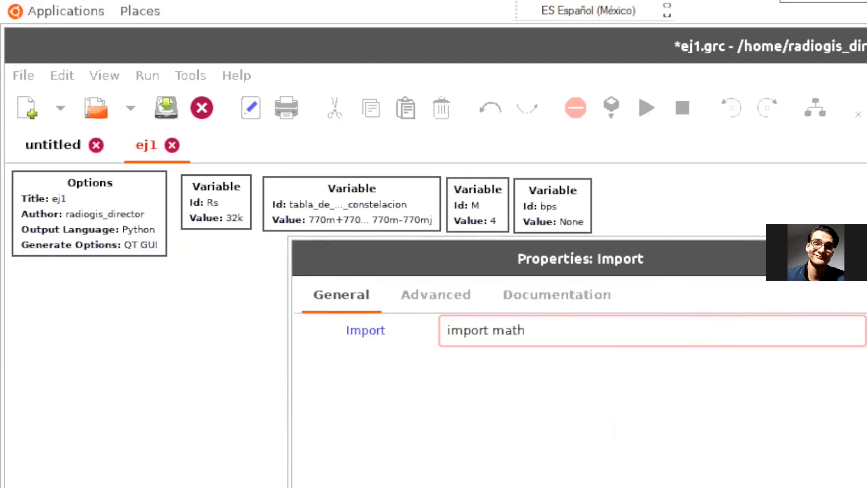
key(Return)
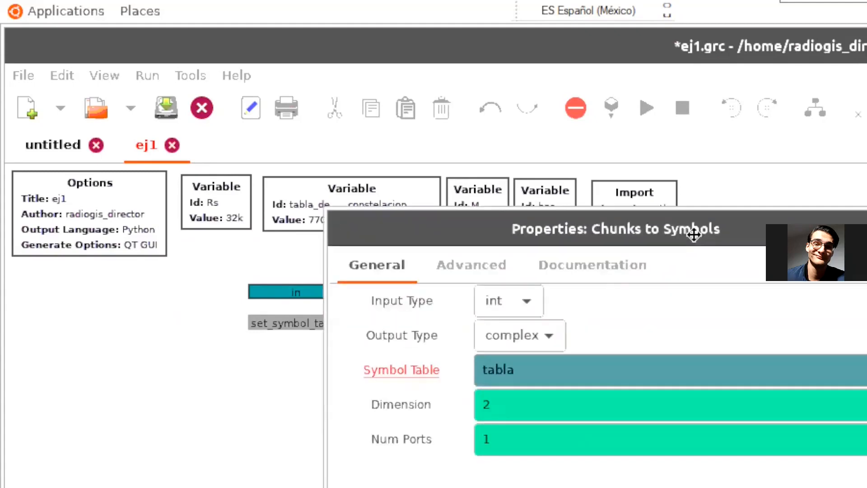
Set the symbol table of the Chunks to Symbols block to tabla_de_verdad_constelacion.
drag(652, 226, 621, 248)
click(550, 385)
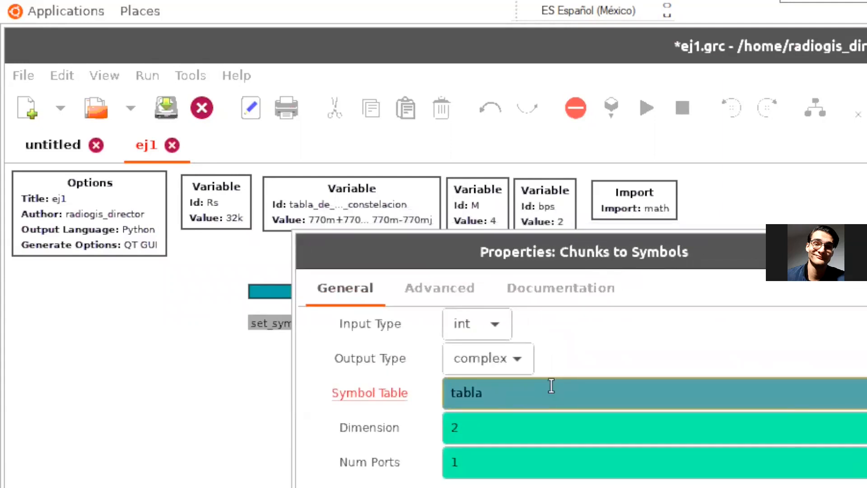
text(_de_ver)
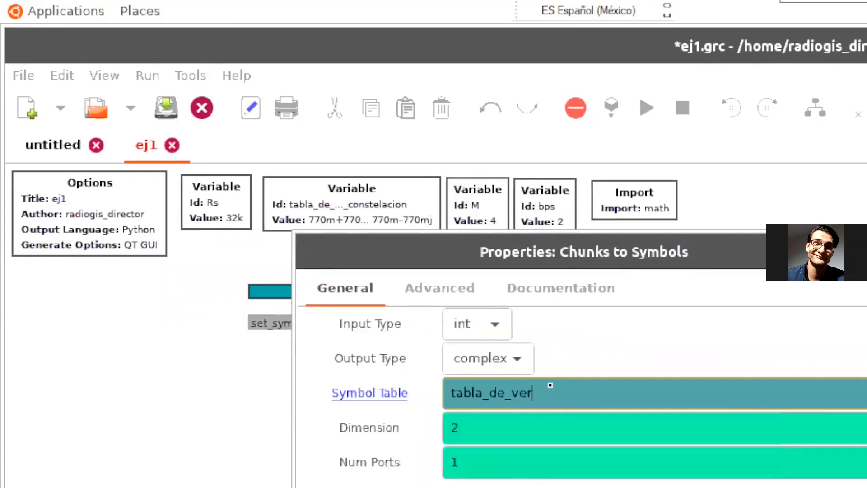
text(dad)
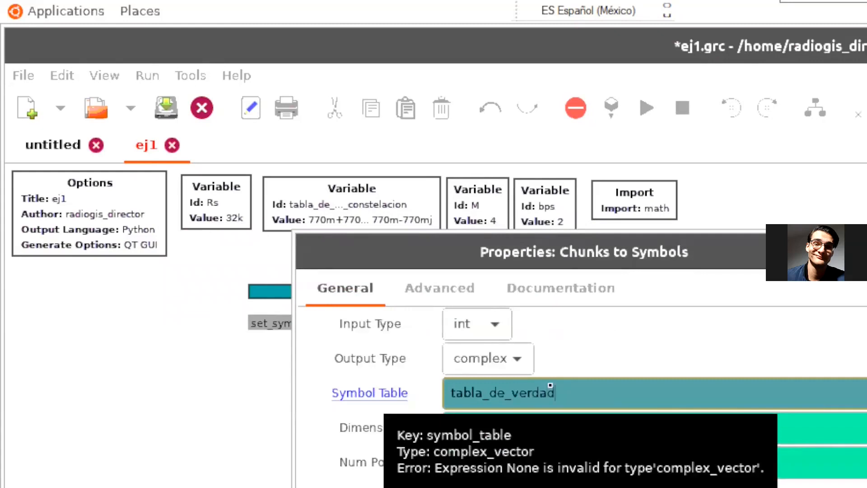
text(_con)
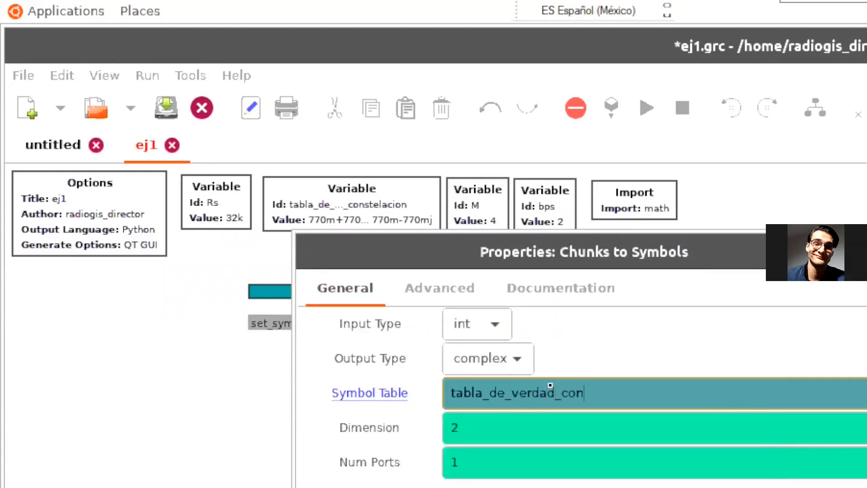
text(stelacion)
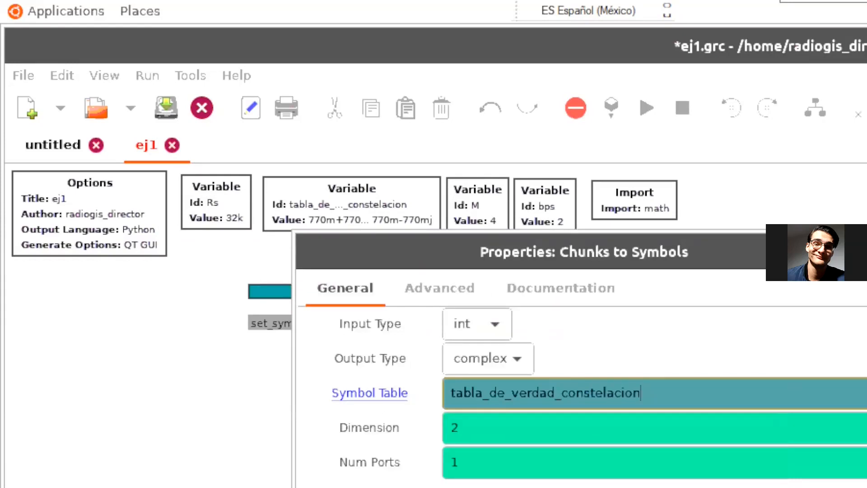
Set the dimension of the Chunks to Symbols block to 1 and apply its properties.
click(558, 440)
key(BackSpace)
text(1)
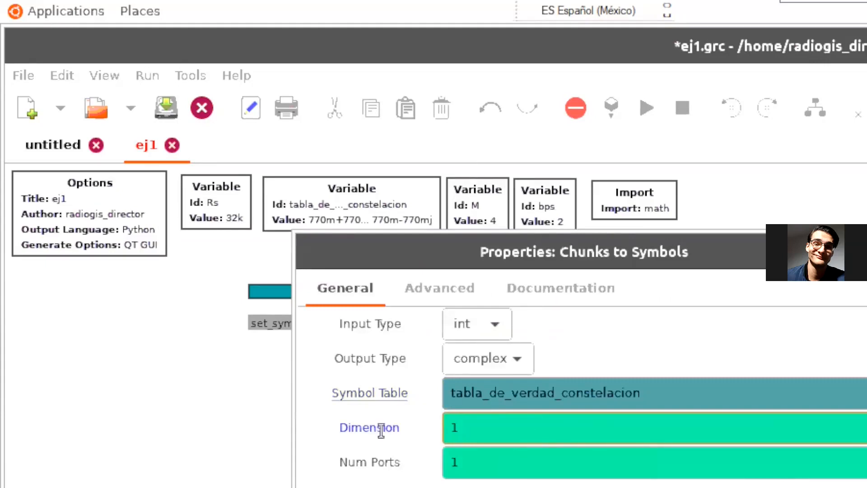
key(Return)
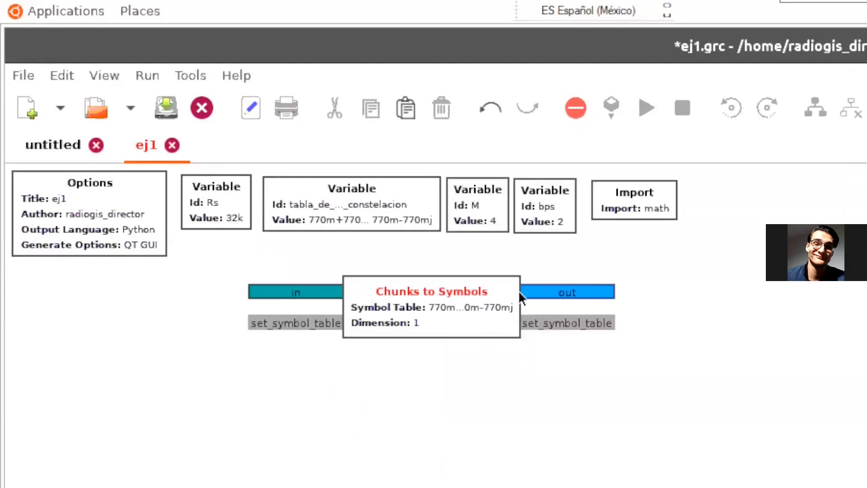
click(465, 330)
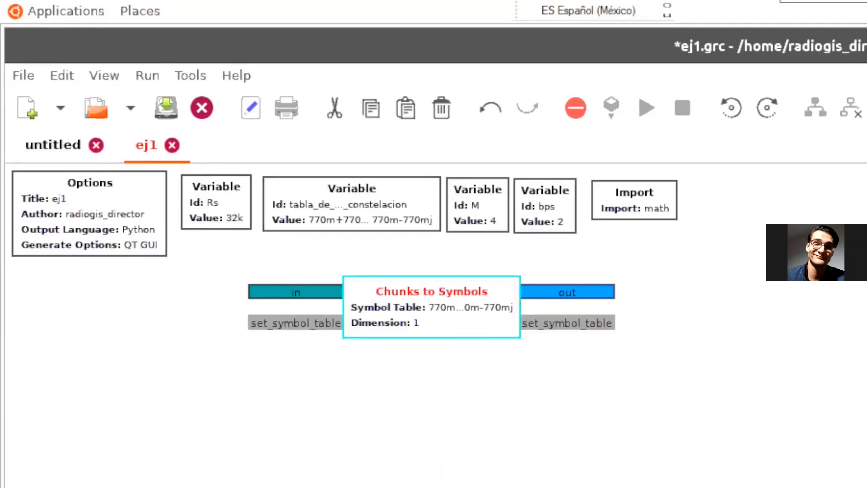
key(Escape)
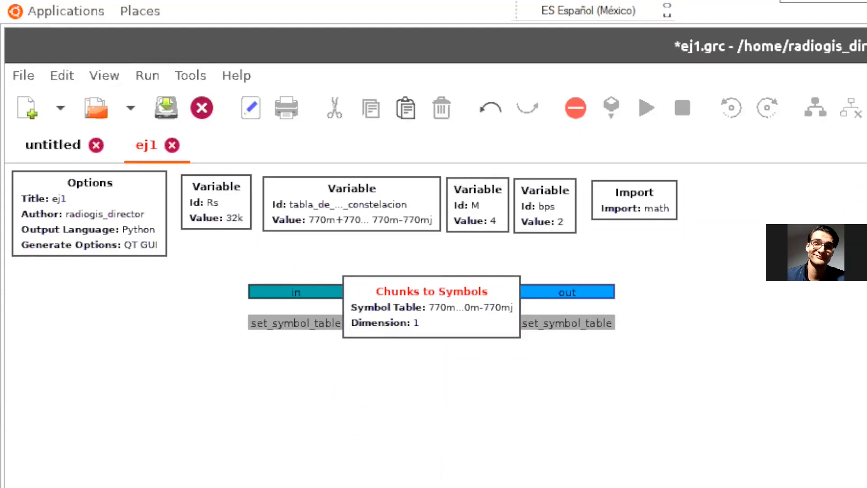
Add a Vector Source block ahead of the Chunks to Symbols input and set its output type to int.
drag(717, 400, 171, 356)
drag(241, 399, 101, 307)
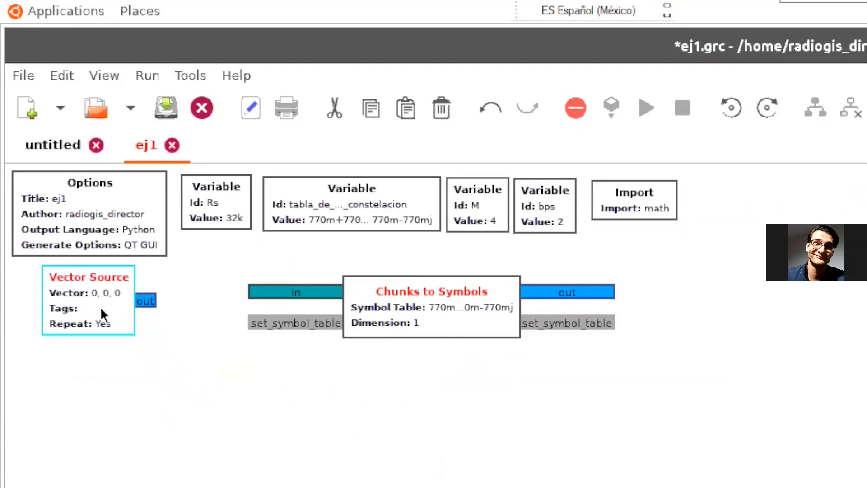
double_click(100, 306)
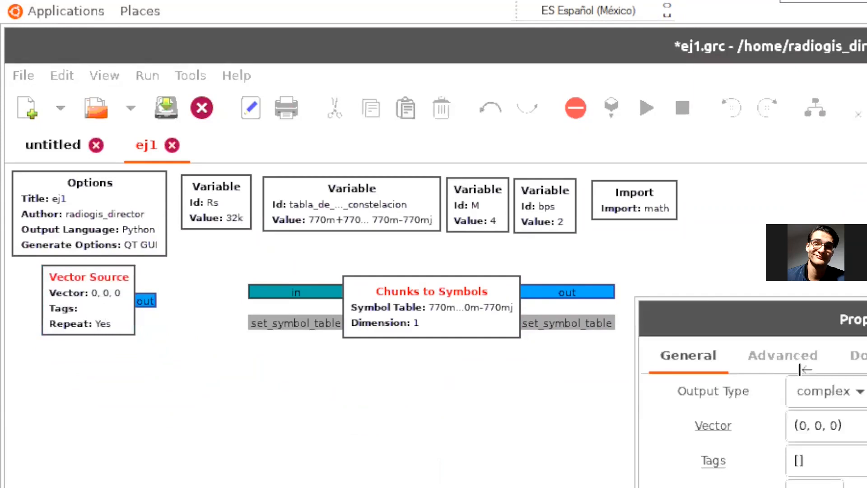
click(864, 396)
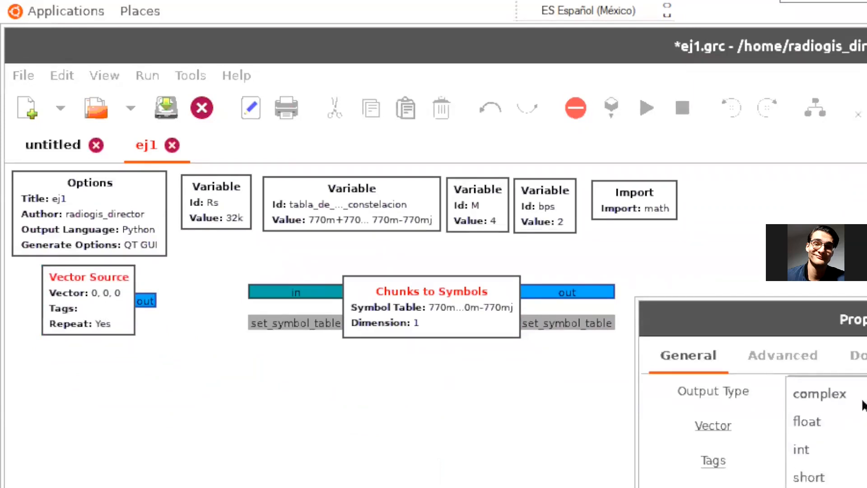
click(806, 448)
Set the Vector Source's vector to (0, 1, 2, 3) and connect its output to the Chunks to Symbols input.
click(811, 425)
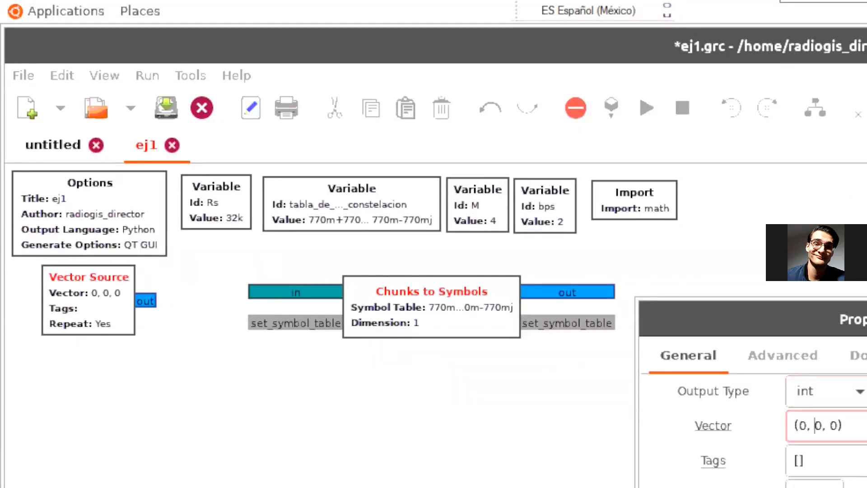
key(Delete)
text(1)
key(Right)
key(Right)
key(Delete)
text(2,3)
key(Return)
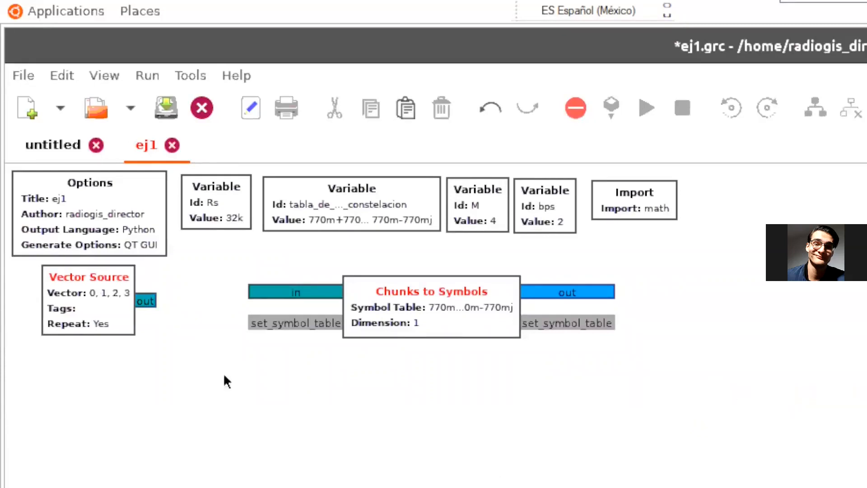
click(270, 294)
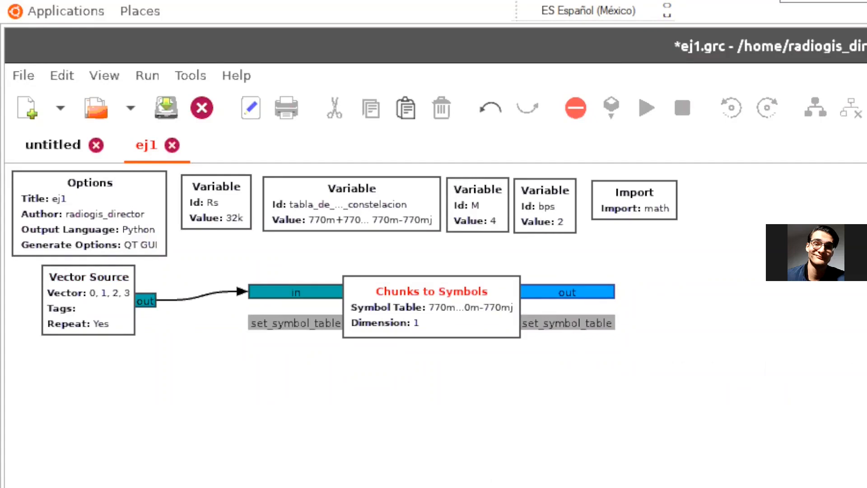
Add a QT GUI Constellation Sink block and place it beside the output of the Chunks to Symbols block.
drag(683, 415, 698, 364)
drag(759, 393, 739, 304)
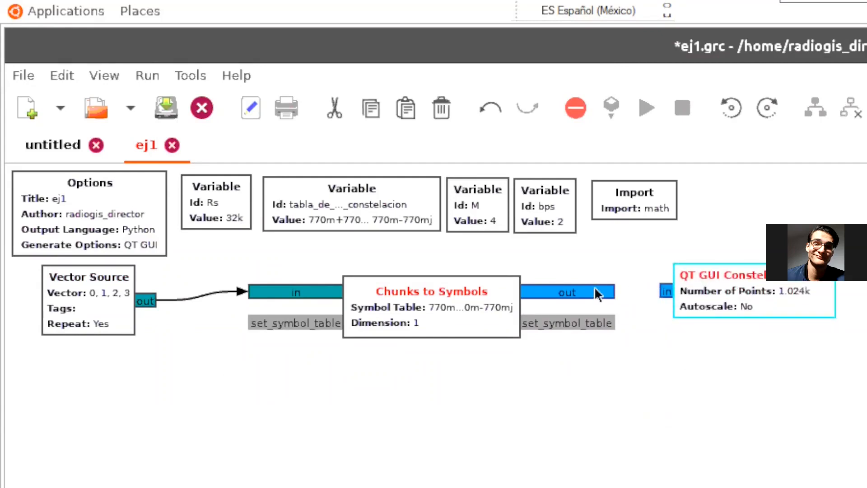
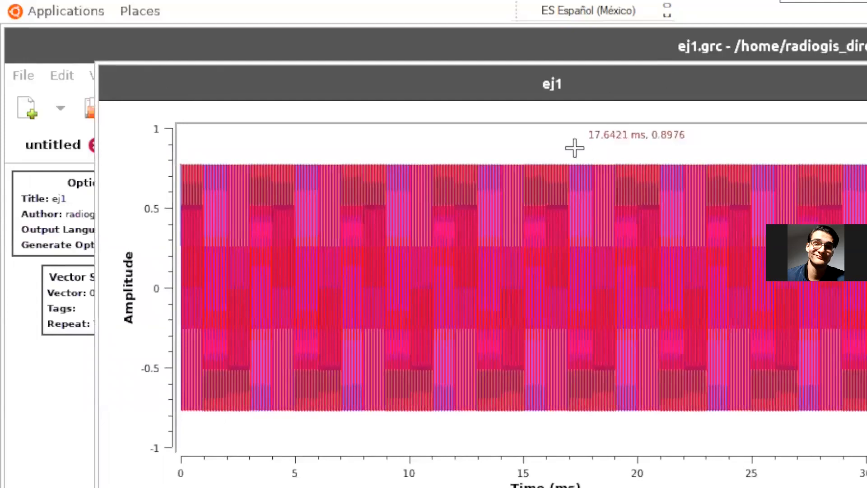
Zoom into the running time plot around 17.3 to 18.2 ms to examine the symbol waveforms, and close the plot window.
drag(575, 149, 597, 436)
scroll(617, 314, up, 5)
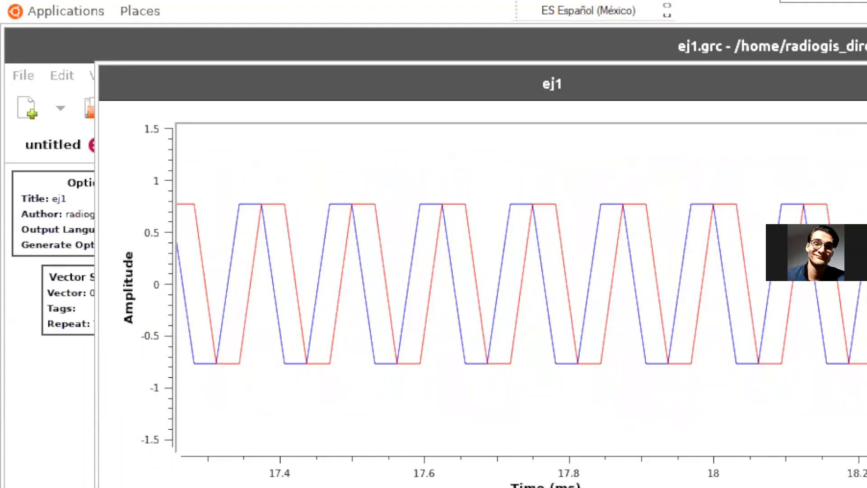
key(alt+F4)
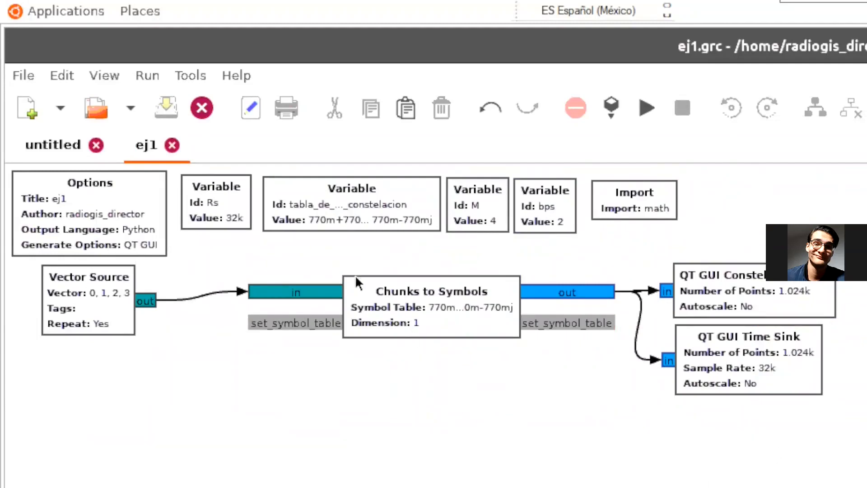
Duplicate the Rs variable block and place the copy beside the Import block.
click(223, 207)
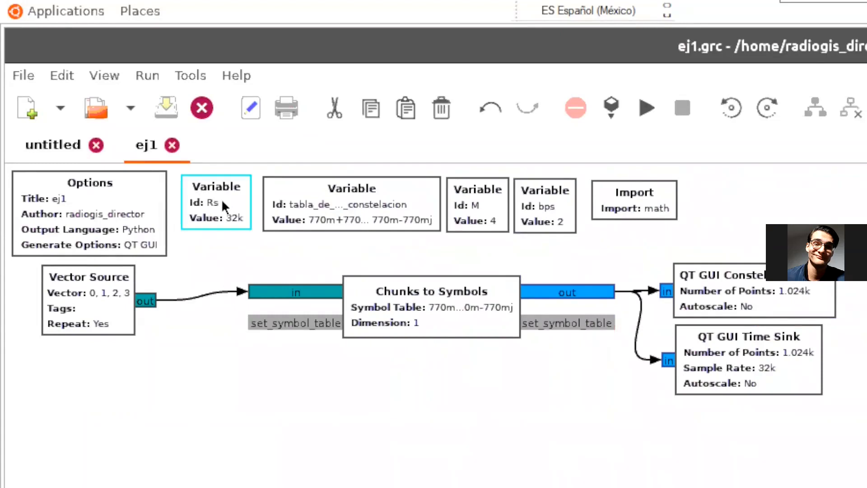
key(ctrl+c)
key(ctrl+v)
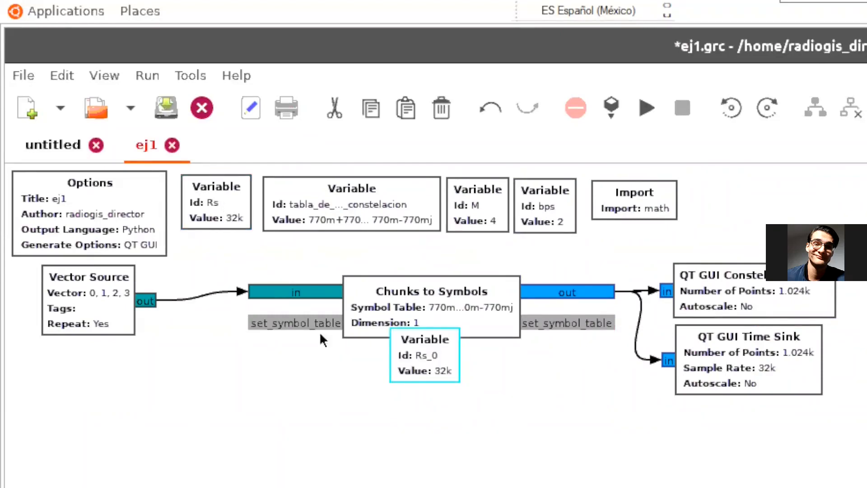
drag(410, 353, 713, 205)
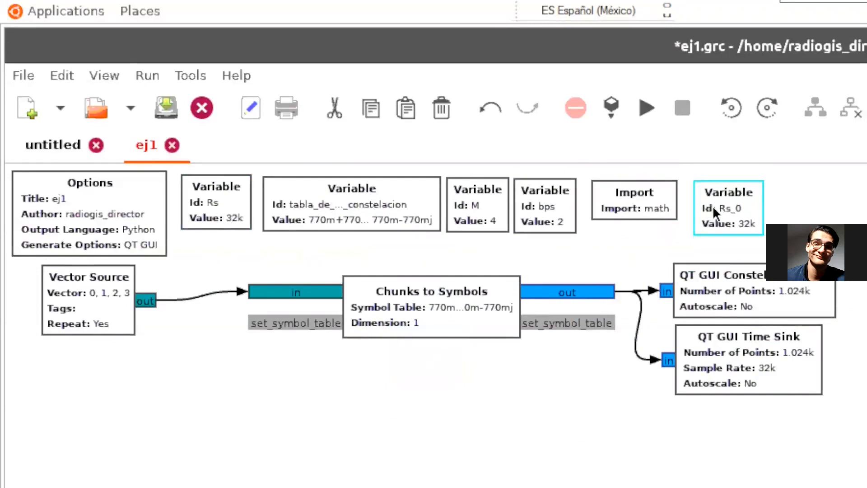
Set the copied variable's Id to Rb and its value to Rs*bps.
double_click(713, 205)
click(842, 392)
key(BackSpace)
key(BackSpace)
key(BackSpace)
text(b)
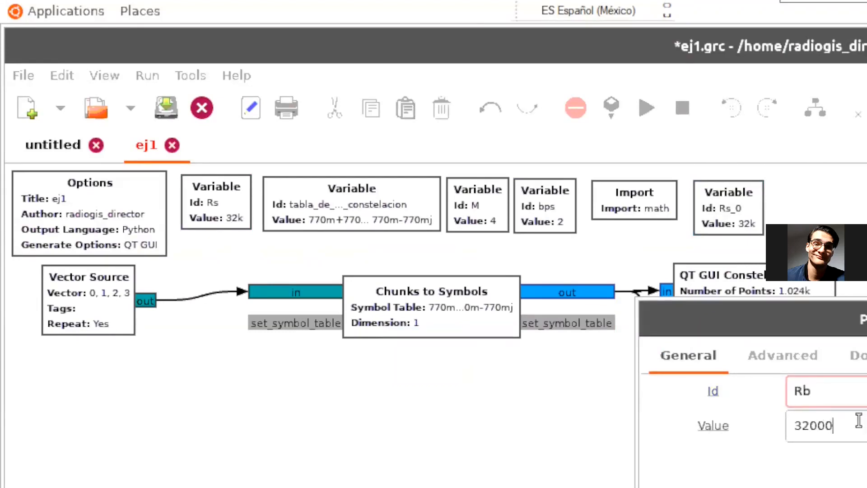
key(Tab)
text(Rs()
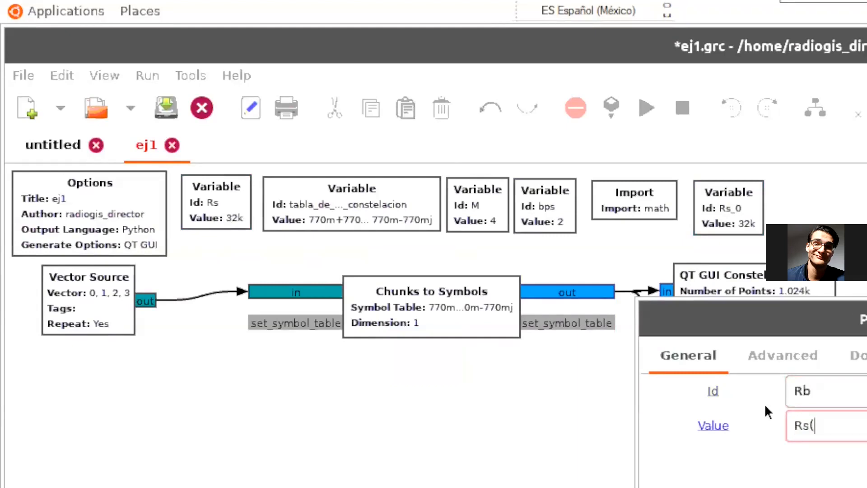
key(BackSpace)
text(*bps)
key(Return)
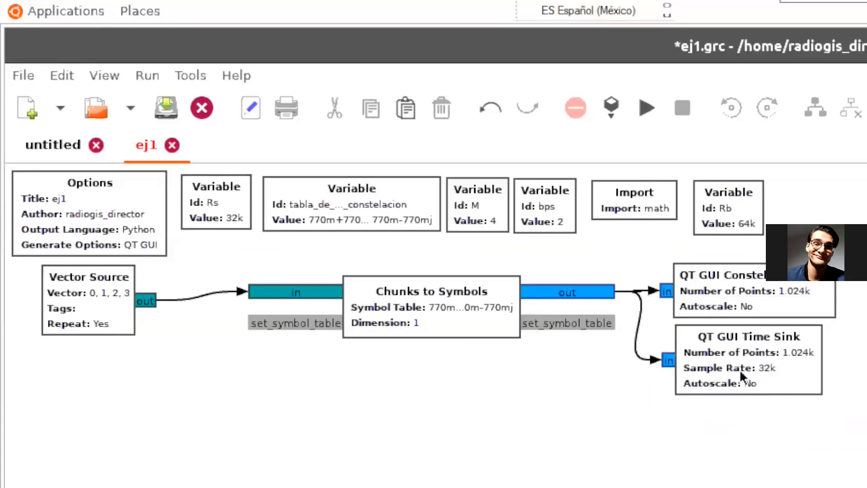
Save the ej1 flowgraph and save it again under the new name ej2.grc.
click(158, 116)
click(26, 77)
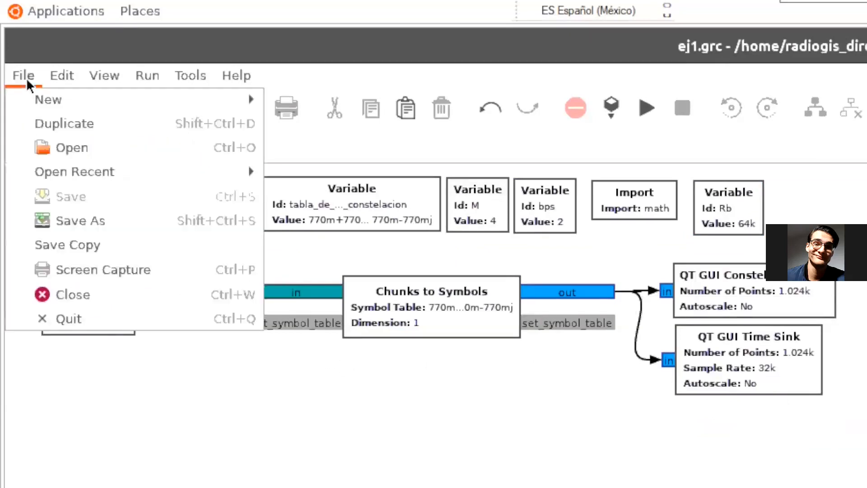
click(76, 218)
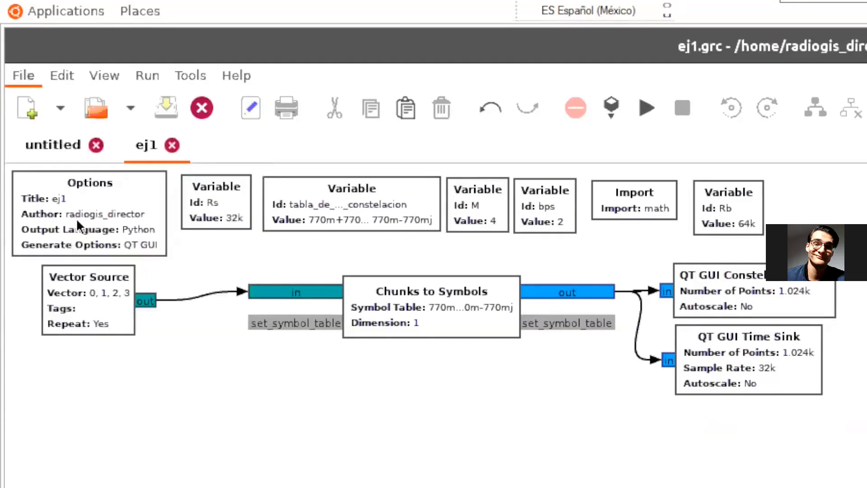
click(428, 214)
key(Left)
key(Left)
key(Left)
key(Left)
key(BackSpace)
text(2)
key(Return)
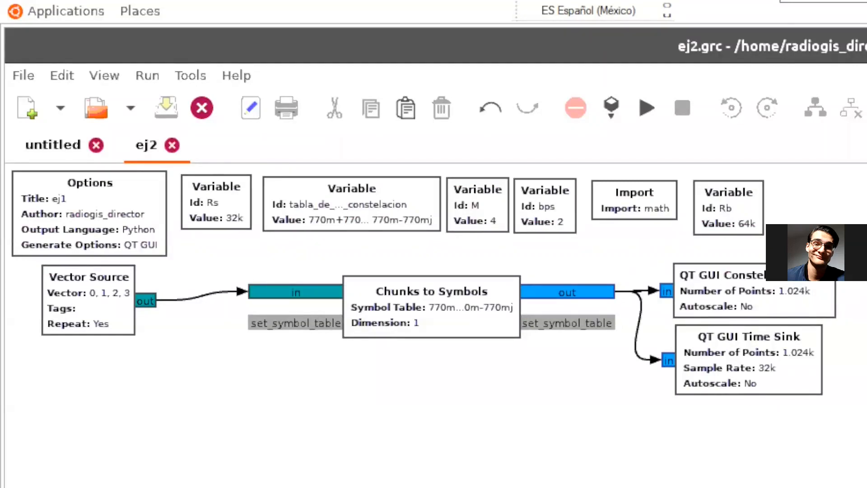
Add a Random Source block, delete the Vector Source and move the Random Source into its place.
drag(866, 451, 171, 410)
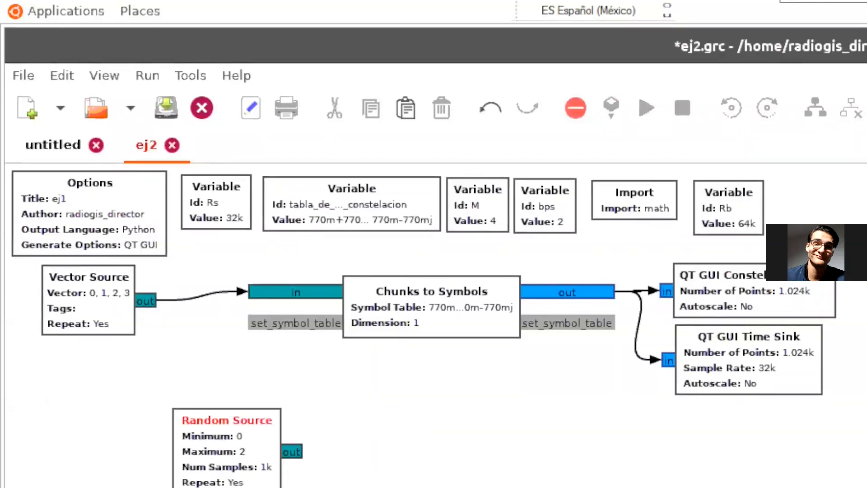
drag(213, 441, 116, 411)
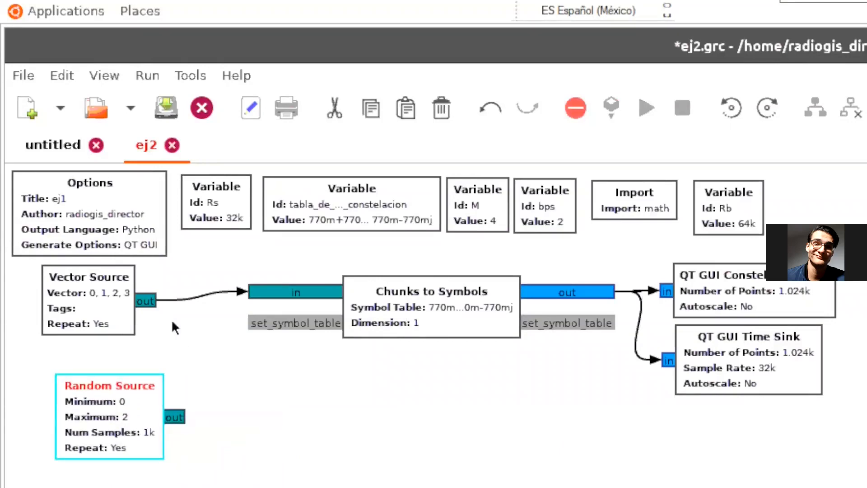
click(83, 303)
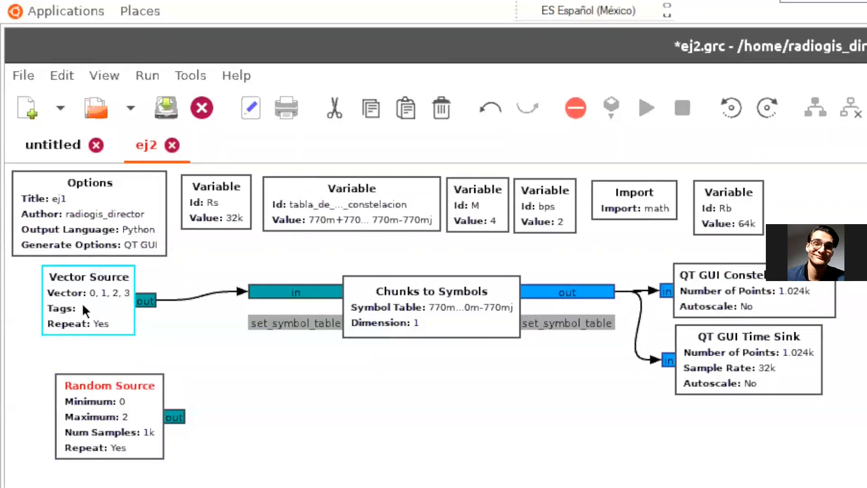
key(Delete)
drag(107, 384, 80, 296)
Move the Chunks to Symbols block farther from the Random Source to make room for intermediate blocks.
click(144, 327)
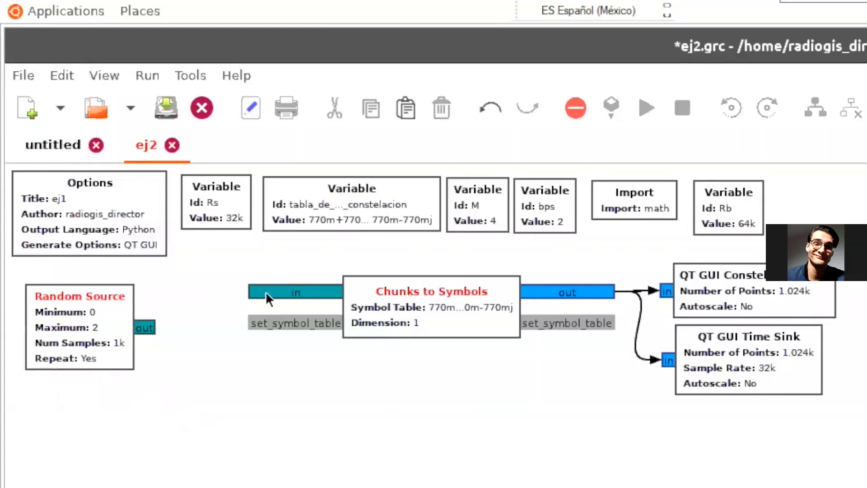
drag(262, 261, 360, 305)
drag(419, 314, 605, 335)
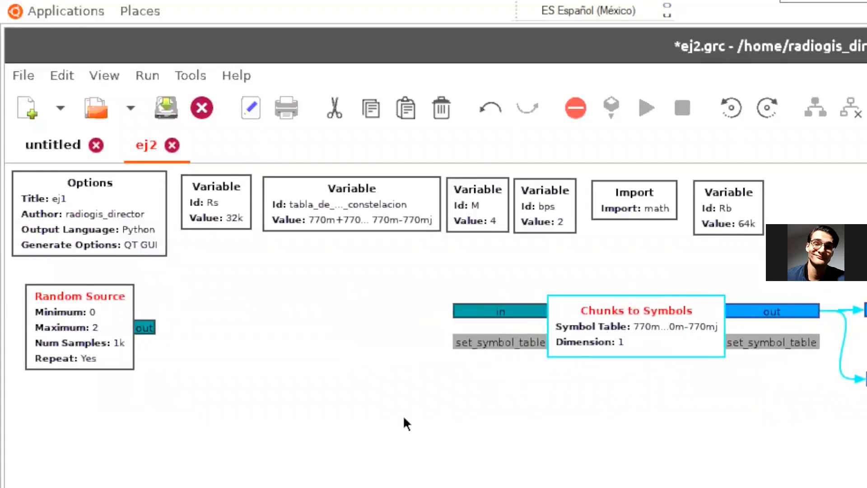
click(385, 364)
Set the output type of the Random Source block to byte.
double_click(90, 309)
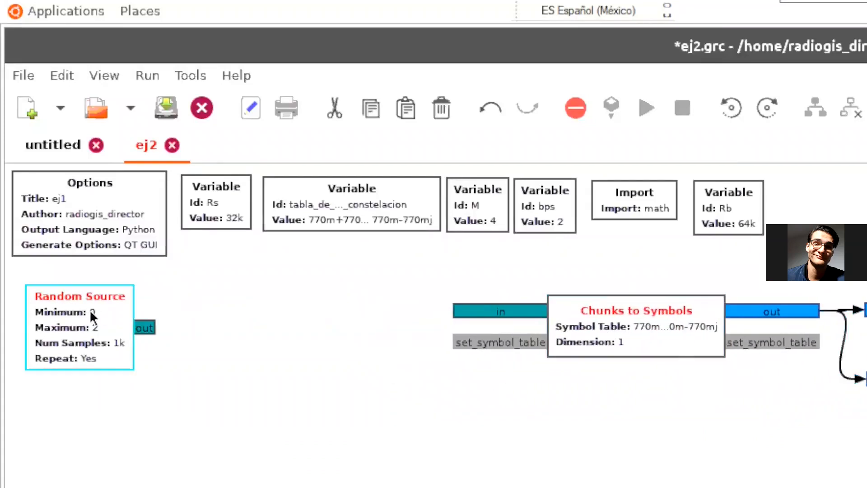
click(837, 392)
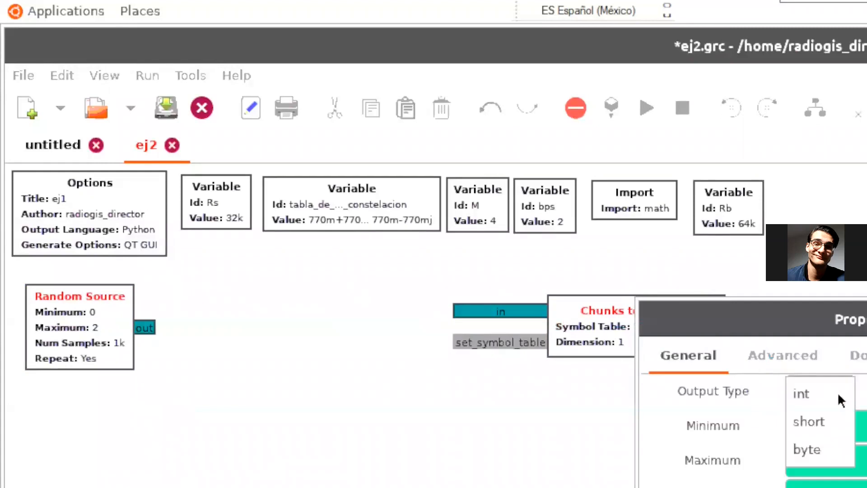
click(818, 447)
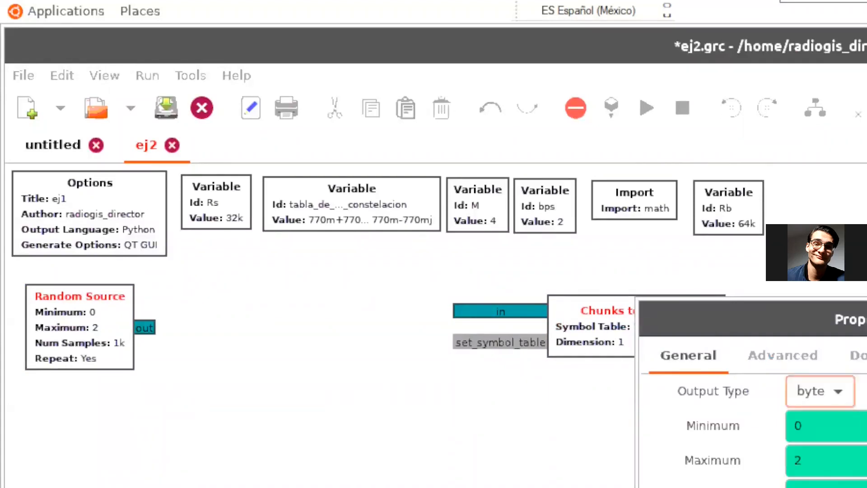
key(Return)
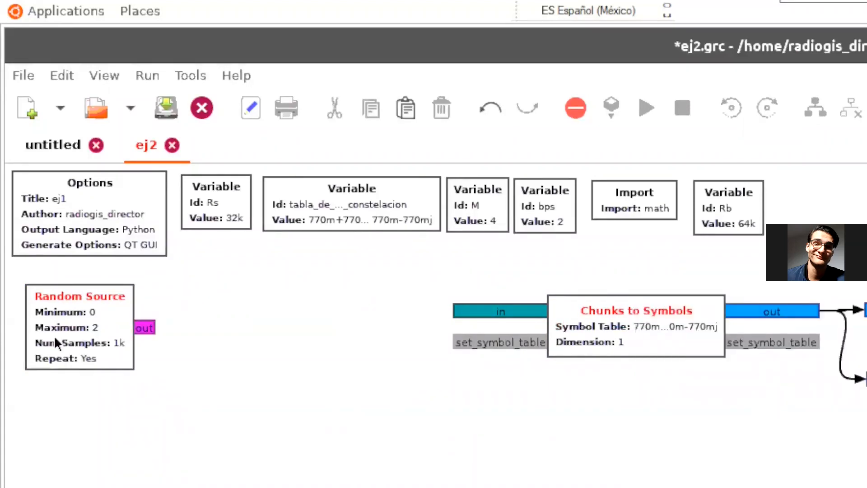
click(82, 327)
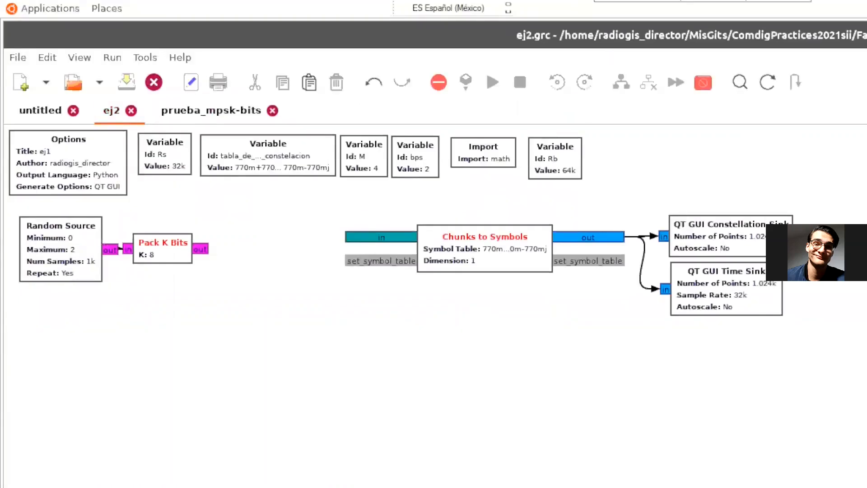
Add a Packed to Unpacked block below the signal chain and set its type to byte.
drag(695, 285, 248, 332)
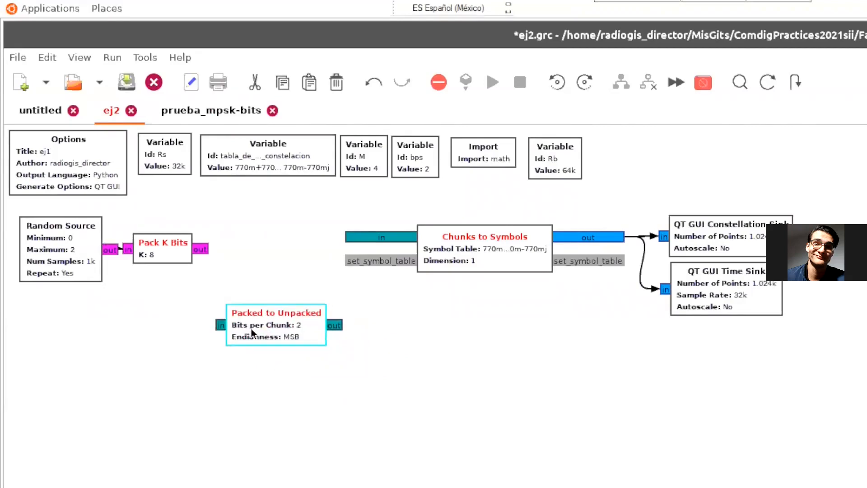
double_click(251, 329)
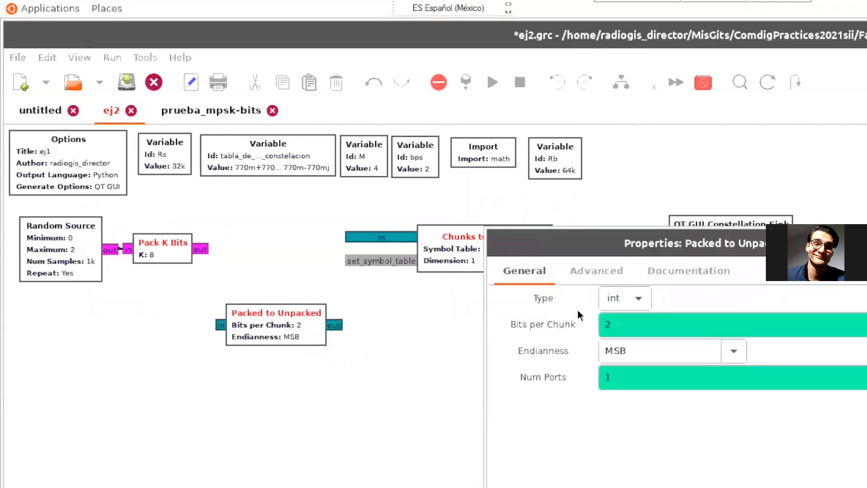
click(630, 305)
click(620, 342)
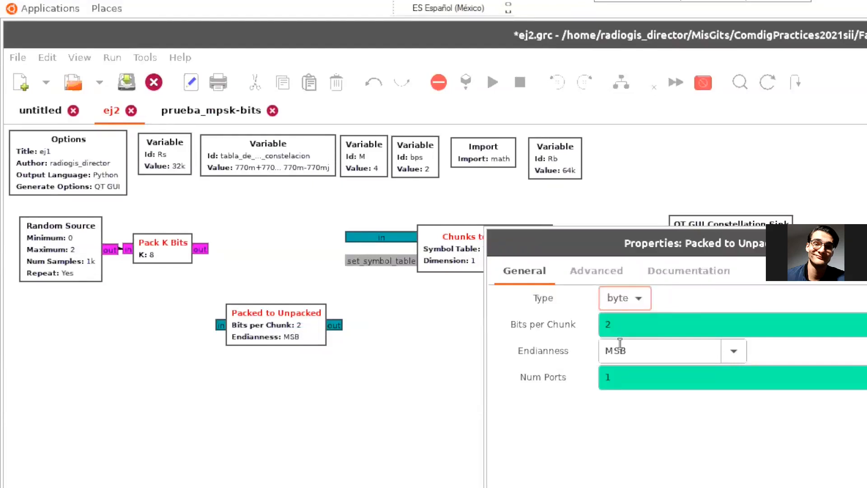
Set the bits per chunk of the Packed to Unpacked block to bps and apply its properties.
drag(623, 328, 597, 327)
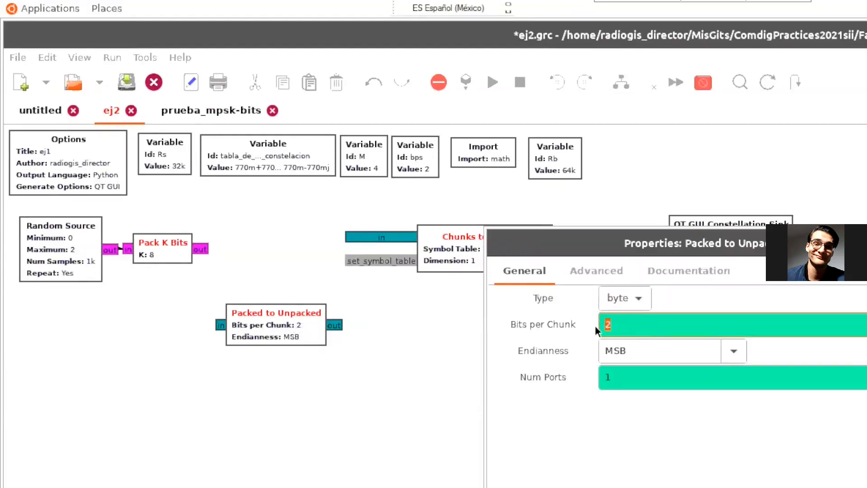
text(bops)
key(BackSpace)
key(BackSpace)
key(Return)
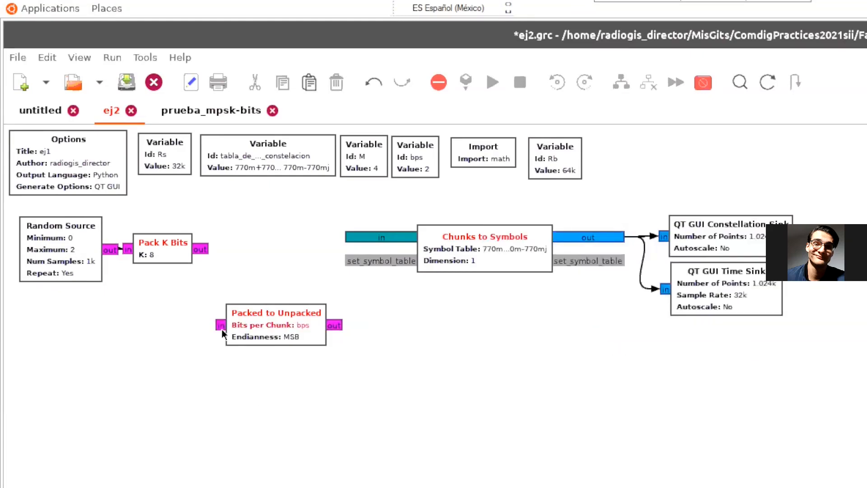
Change the value of the bps variable to int(math.log(M,2)).
click(417, 170)
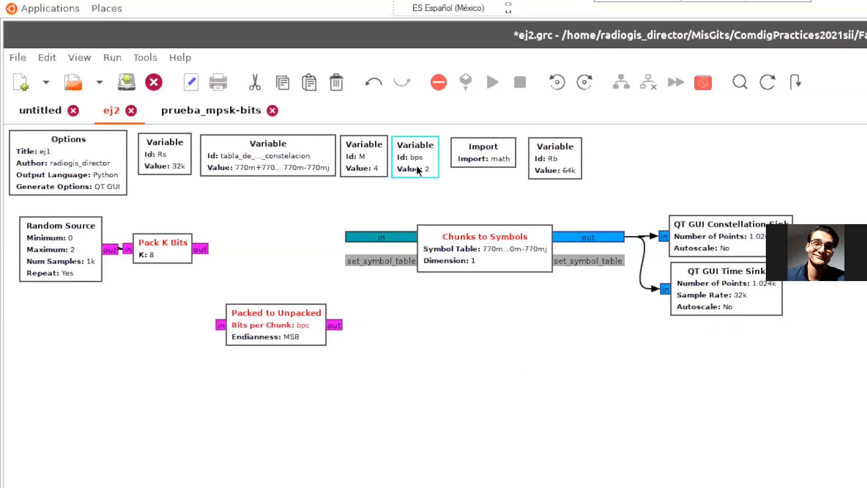
double_click(417, 170)
click(607, 324)
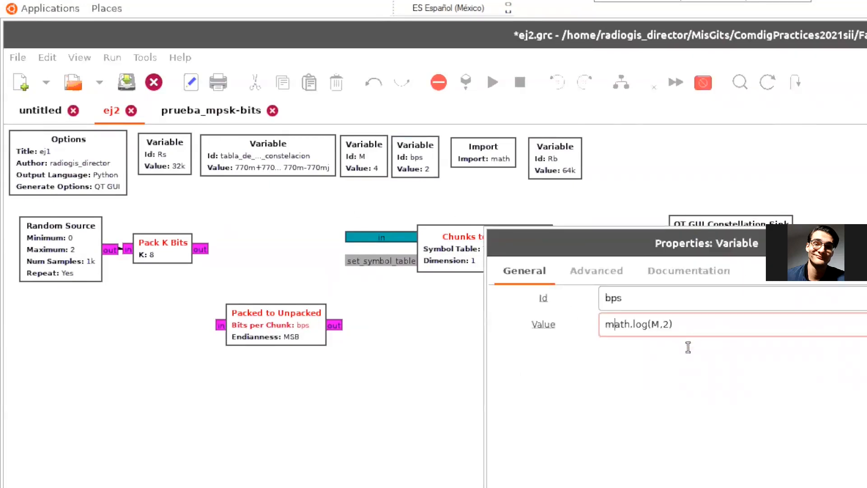
key(Home)
text(int)
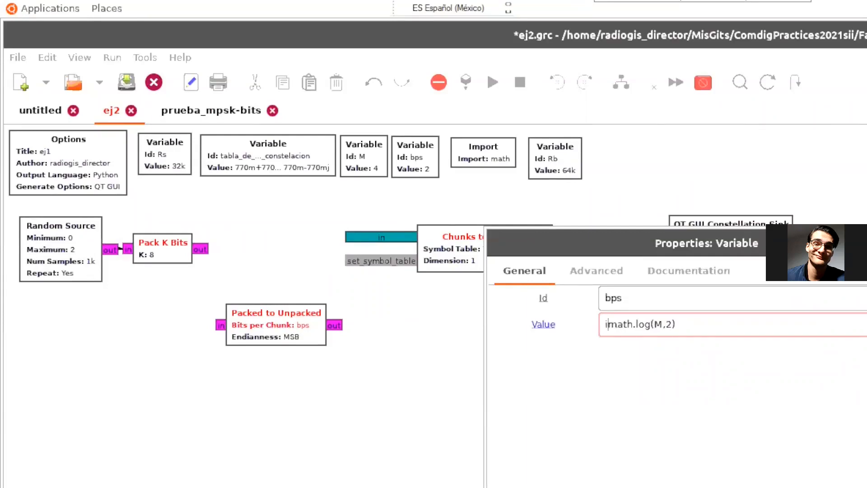
text(()
key(Right)
key(Right)
key(Right)
key(Right)
key(Right)
key(Right)
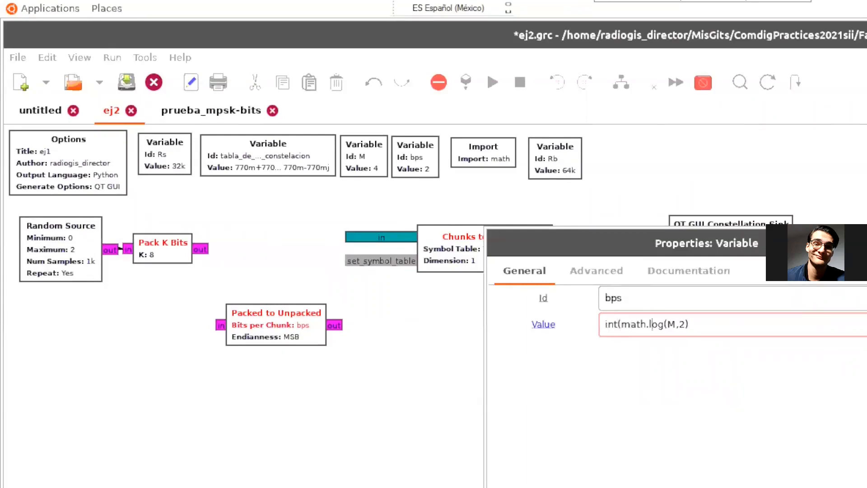
text())
key(Return)
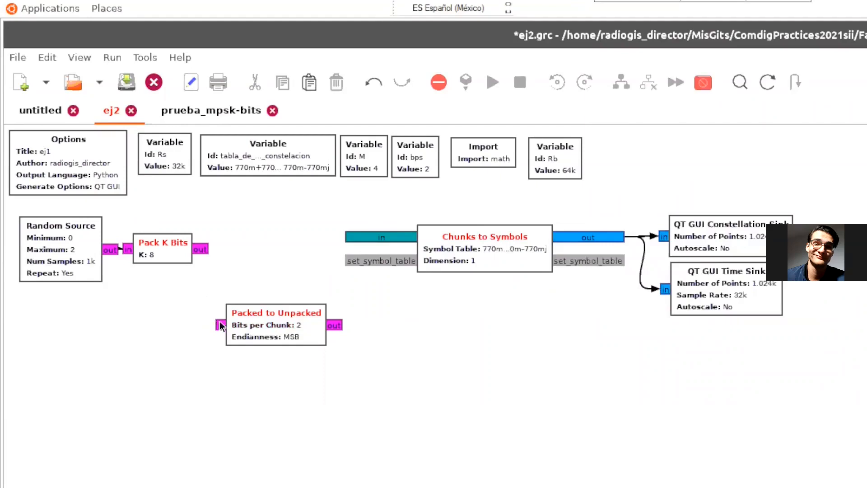
Place the Packed to Unpacked block after Pack K Bits and connect it from Pack K Bits through to the Chunks to Symbols input.
drag(272, 341, 265, 265)
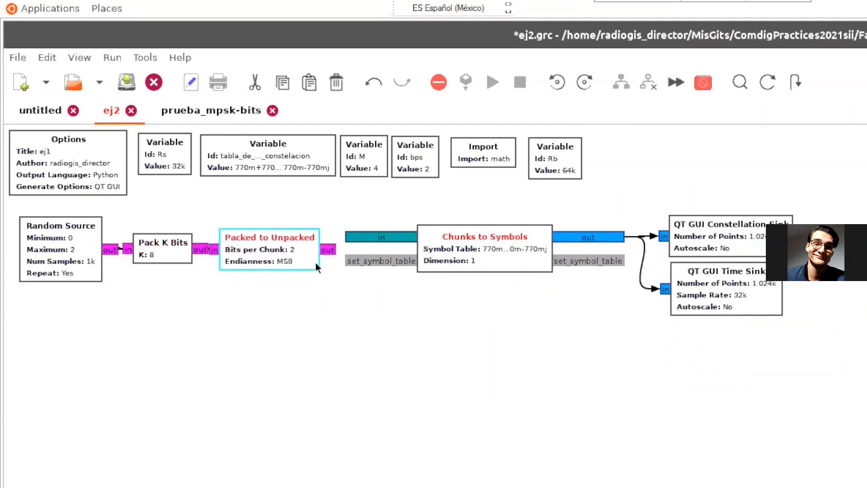
click(327, 251)
click(364, 236)
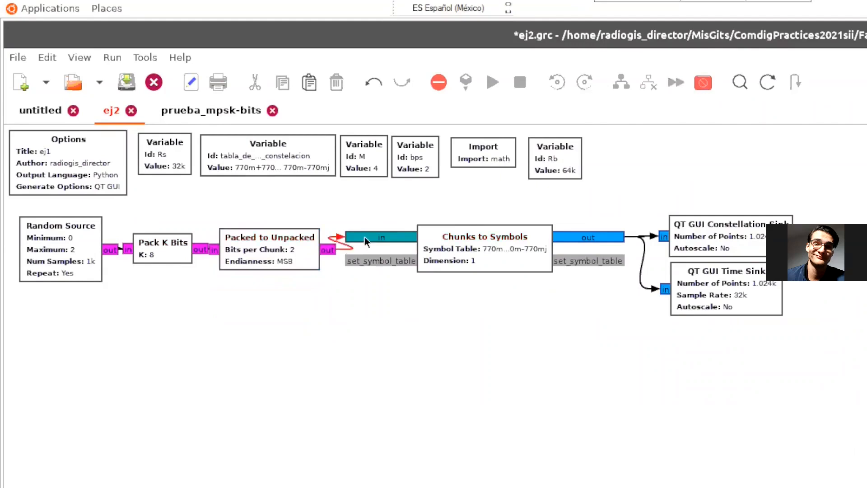
Set the input type of the Chunks to Symbols block to byte and apply its properties.
double_click(527, 266)
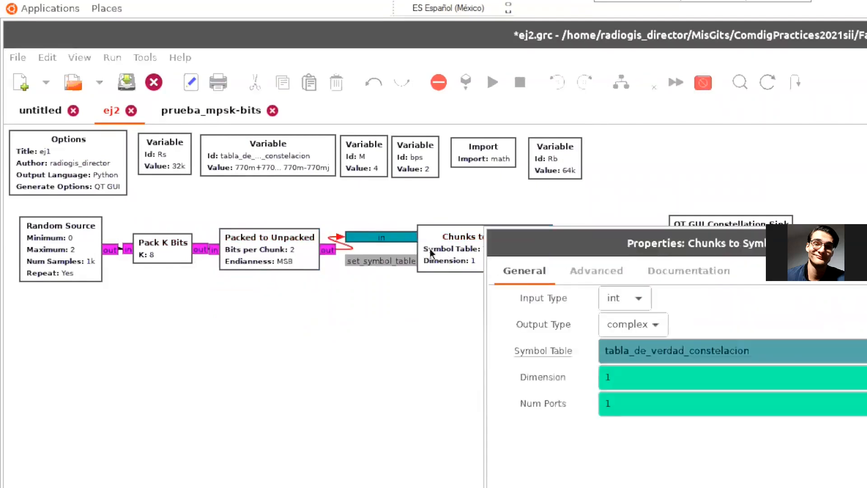
drag(600, 251, 314, 188)
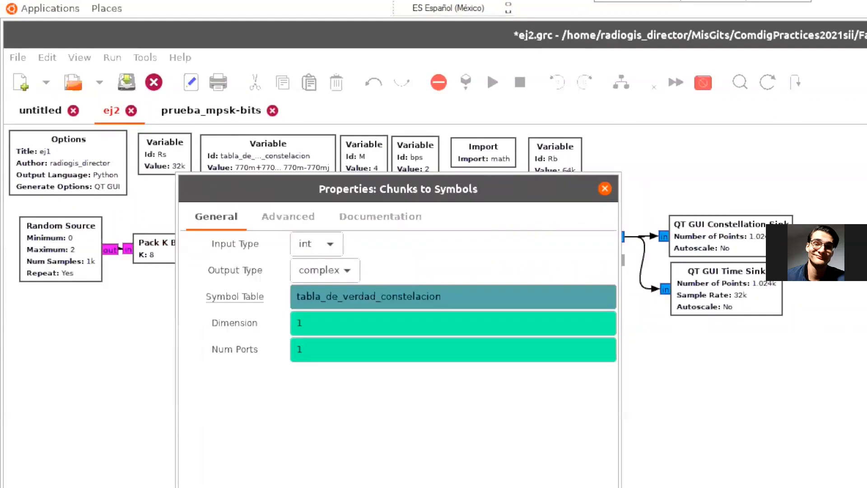
click(310, 244)
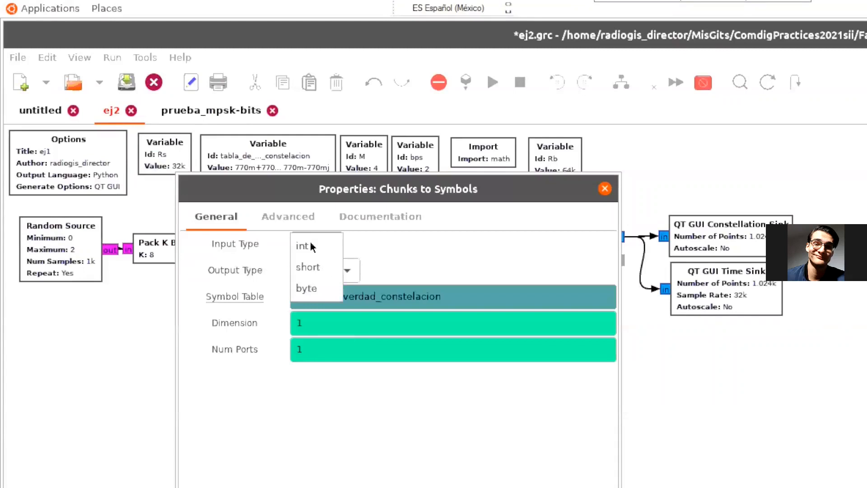
click(305, 289)
key(Return)
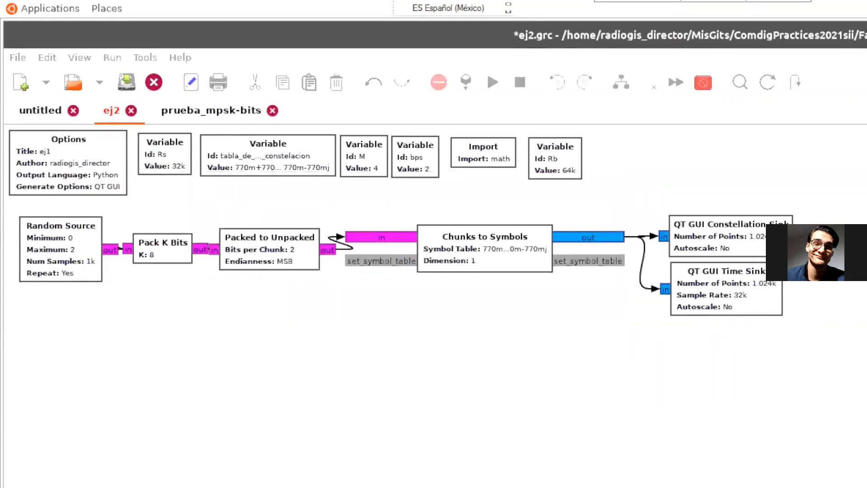
Shift the Chunks to Symbols block and both QT GUI sinks slightly down to line up with the Packed to Unpacked output.
drag(735, 318, 482, 214)
drag(509, 264, 511, 269)
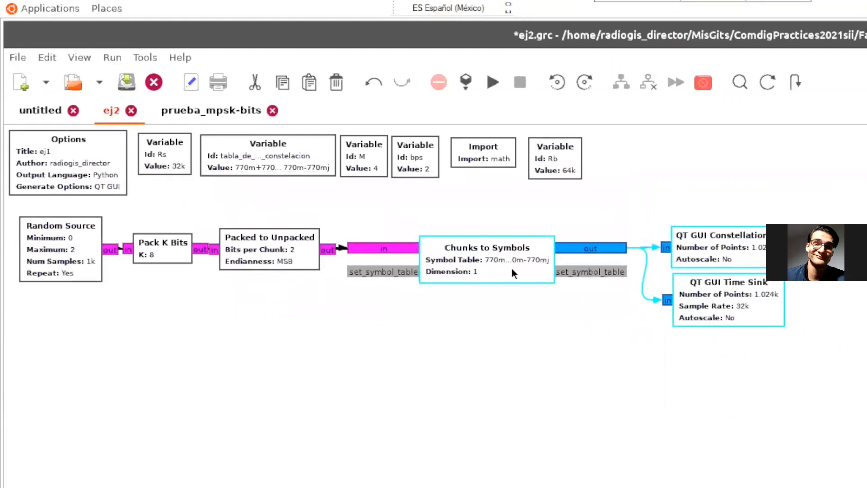
click(413, 334)
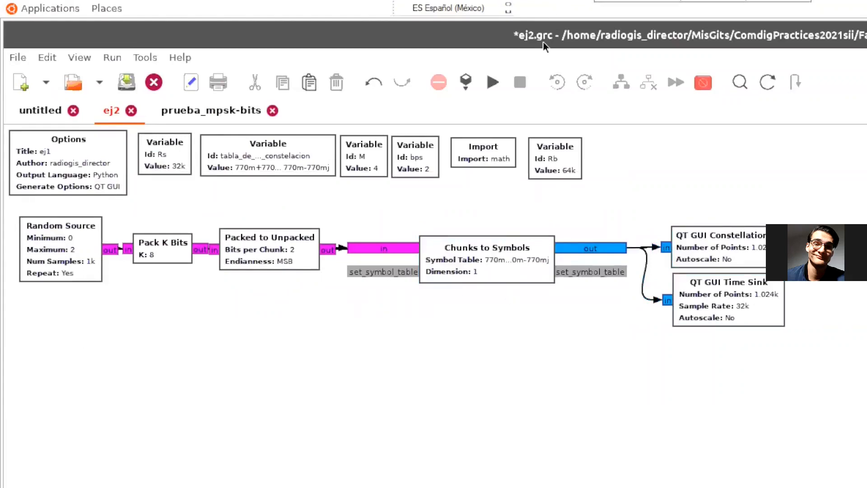
Run the flowgraph, examine individual symbol transitions closely in the time plot, and close the output window.
click(487, 85)
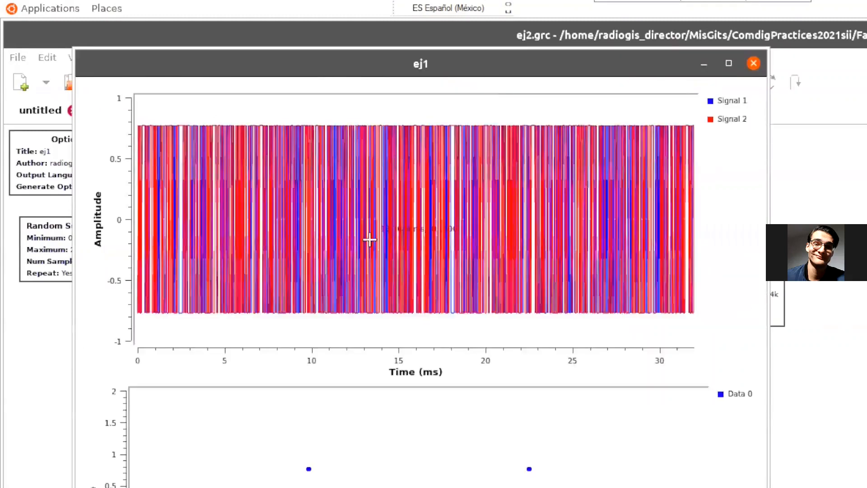
scroll(368, 238, up, 3)
drag(345, 165, 427, 286)
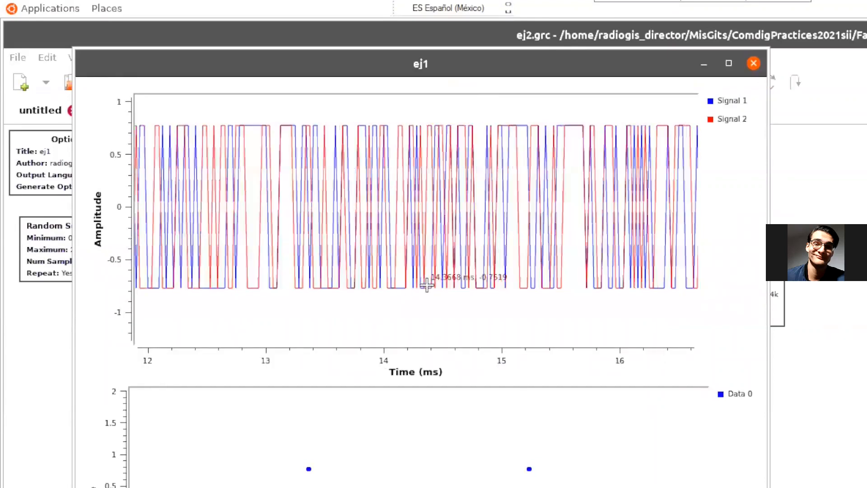
scroll(418, 259, up, 3)
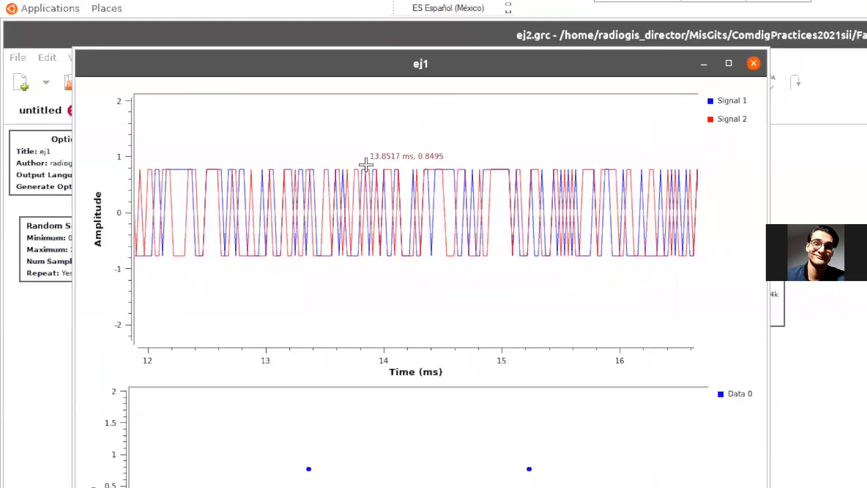
drag(390, 238, 404, 273)
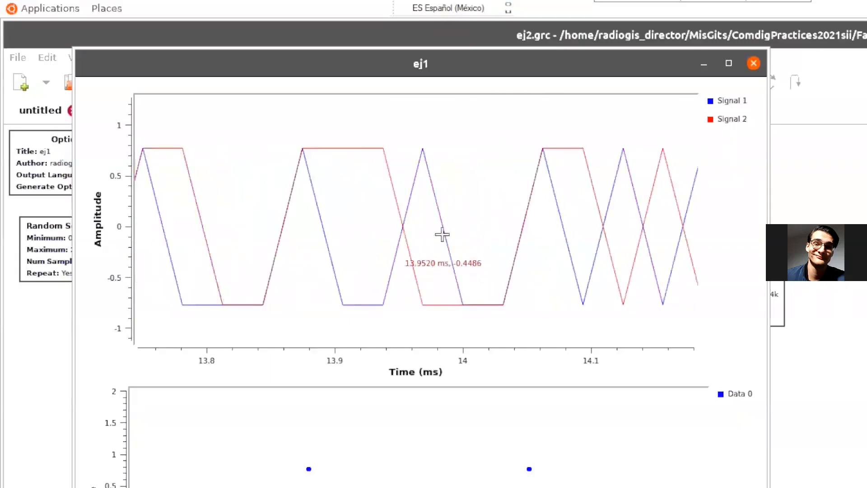
click(753, 65)
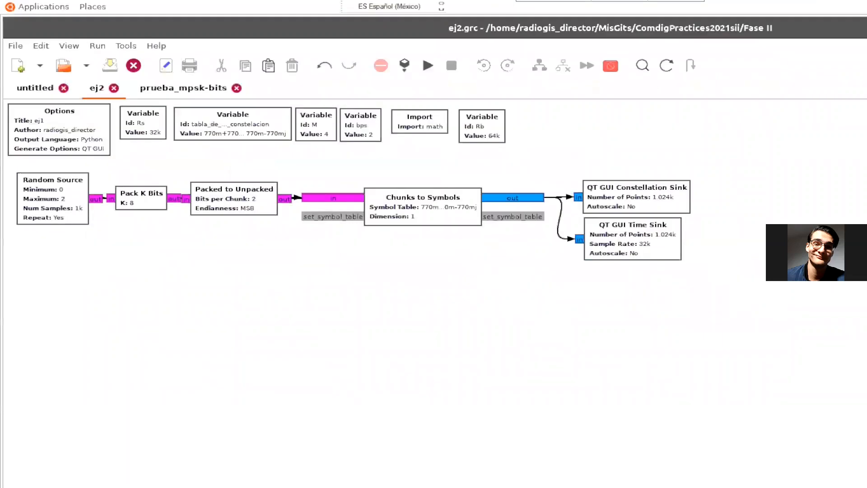
drag(691, 271, 362, 277)
drag(407, 300, 273, 286)
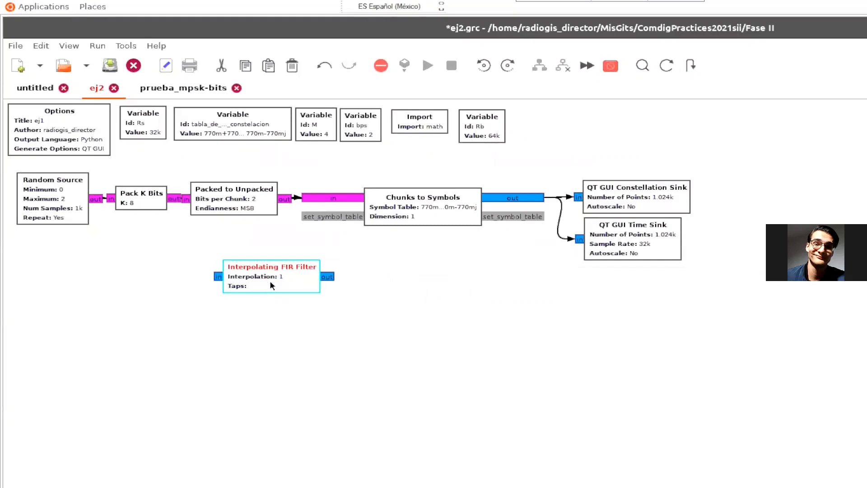
double_click(271, 285)
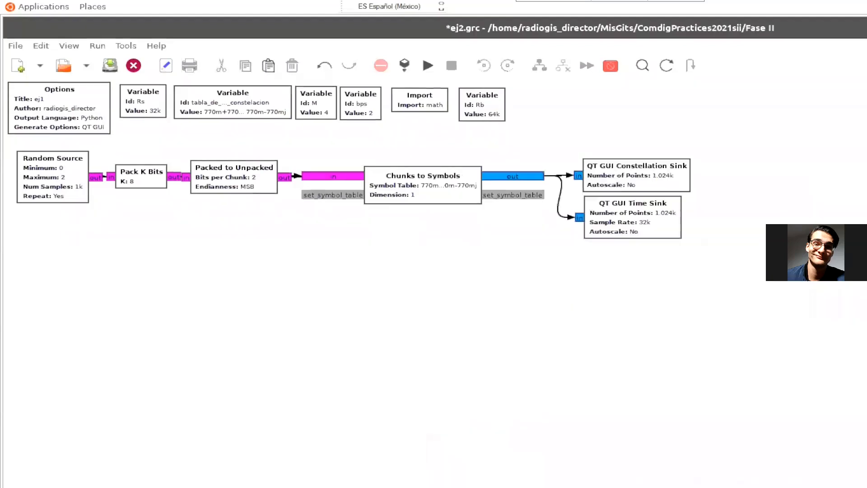
Save ej2 and open the flowgraph fsk_tx_op6_rx_op2.grc from the Fase II folder.
key(ctrl+s)
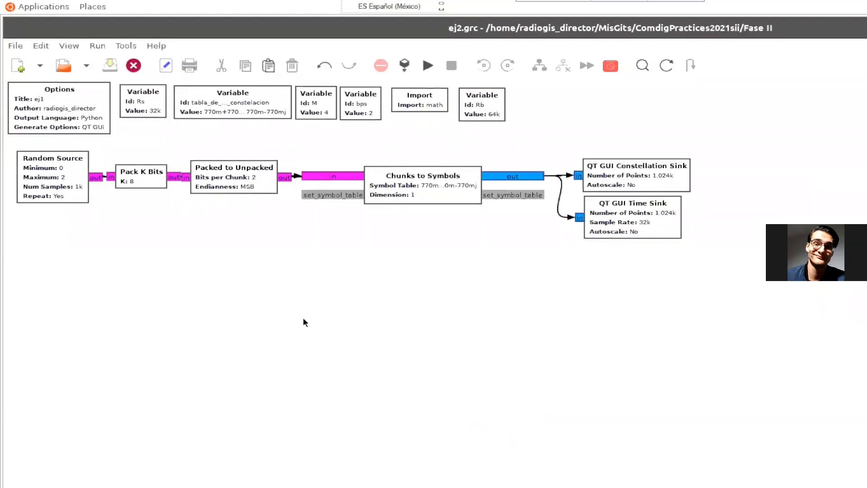
click(18, 46)
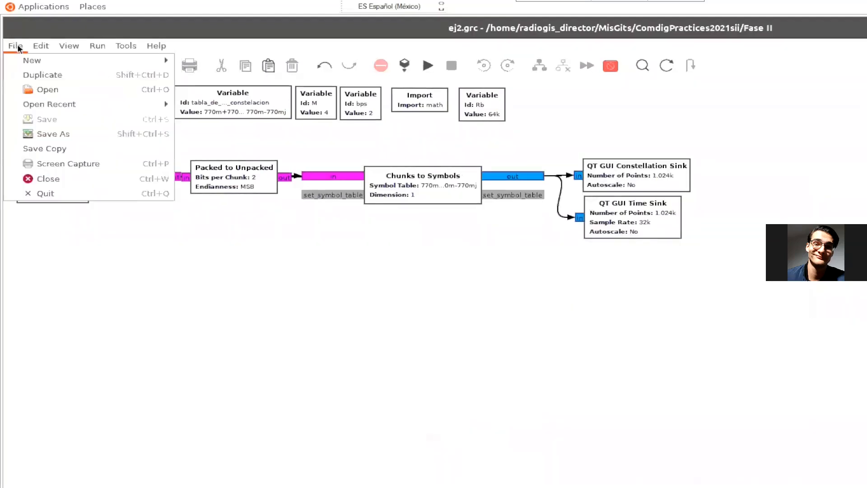
click(53, 91)
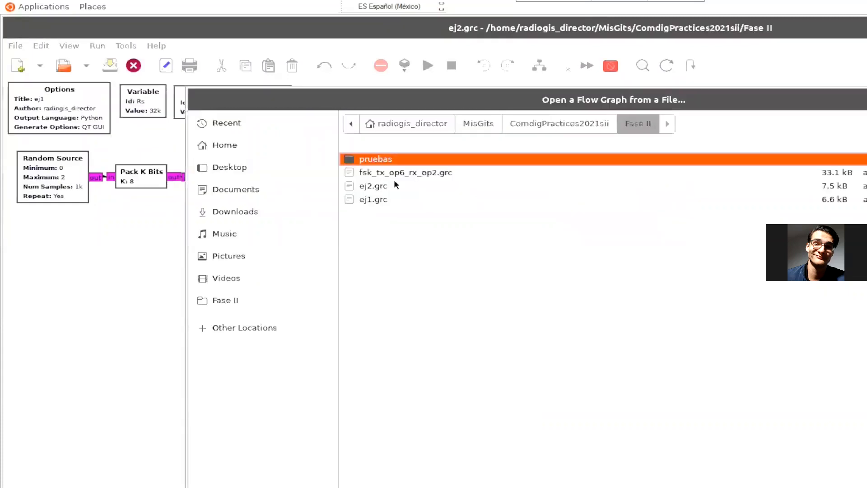
click(408, 172)
key(Return)
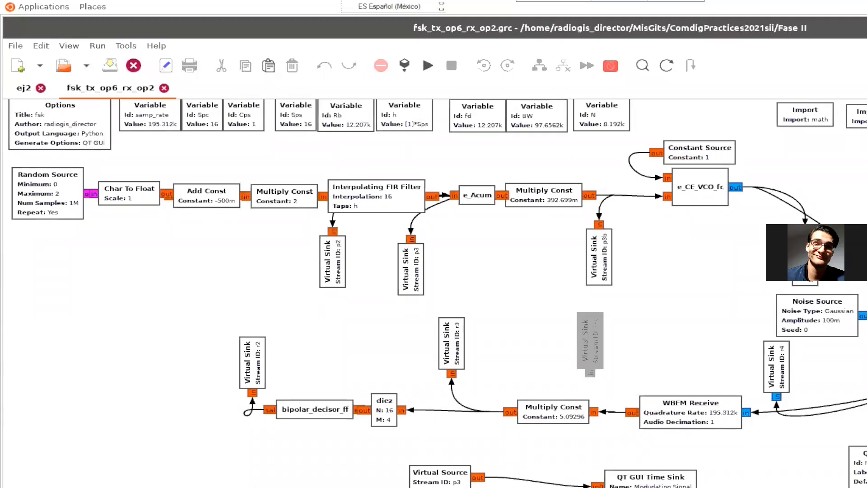
Copy the Interpolating FIR Filter from fsk_tx_op6_rx_op2 into ej2 and place it below the Chunks to Symbols output.
click(379, 208)
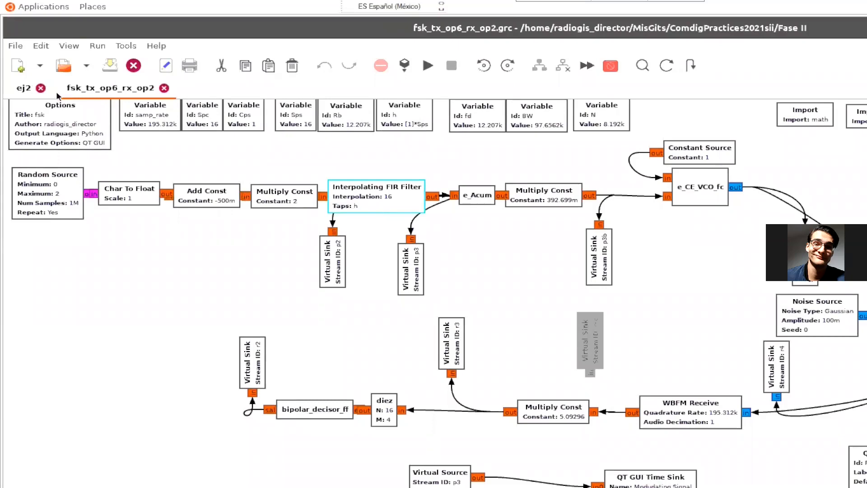
click(27, 89)
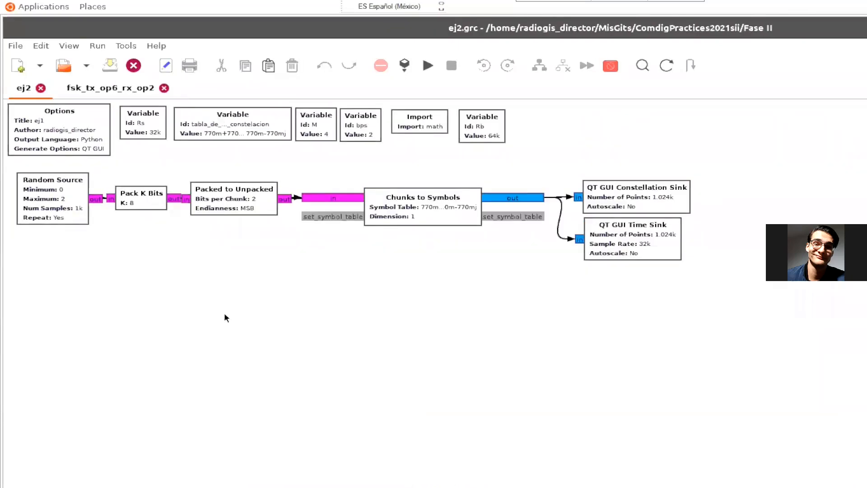
key(ctrl+v)
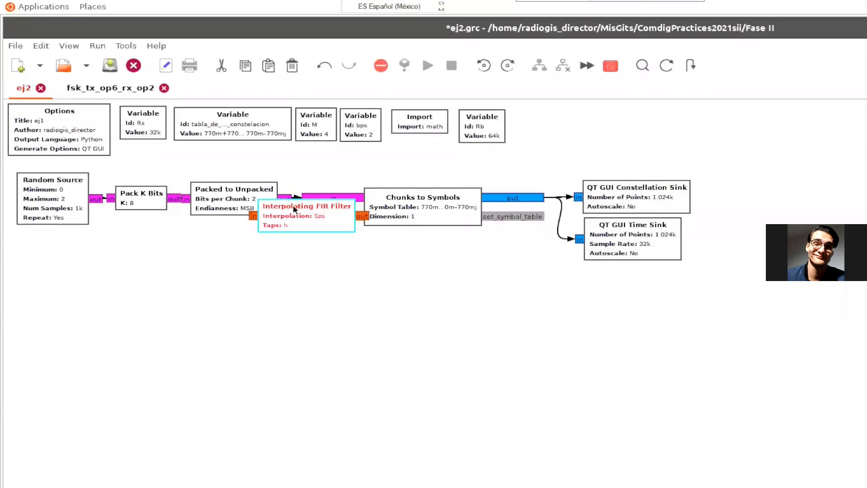
drag(341, 217, 563, 287)
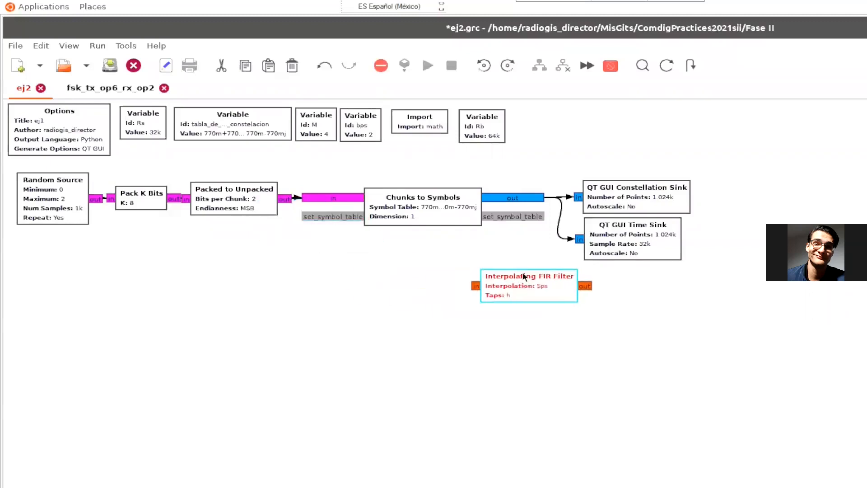
Move both QT GUI sinks further from Chunks to Symbols and delete the two connections feeding them.
drag(568, 176, 738, 248)
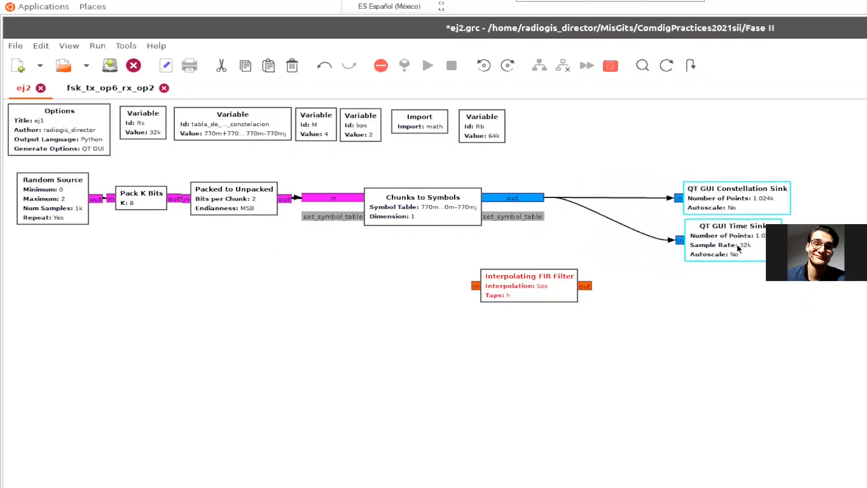
click(622, 197)
key(Delete)
click(636, 229)
key(Delete)
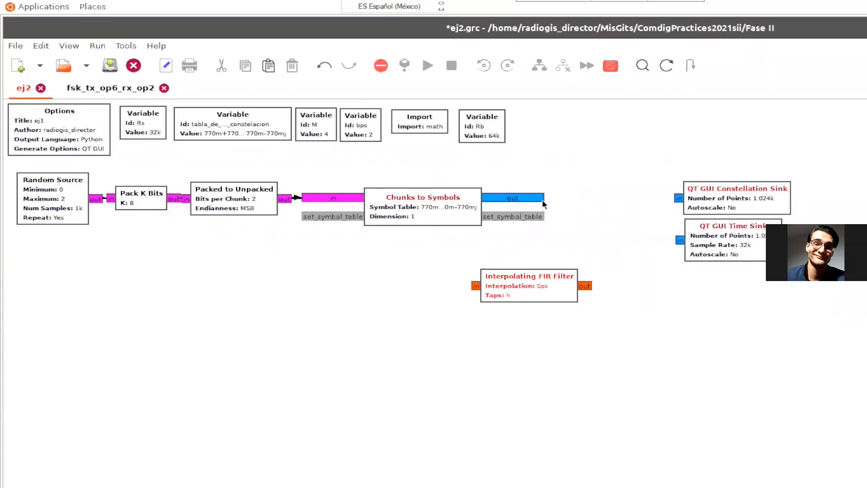
Connect the Interpolating FIR Filter output to the QT GUI Constellation Sink and the QT GUI Time Sink.
click(685, 198)
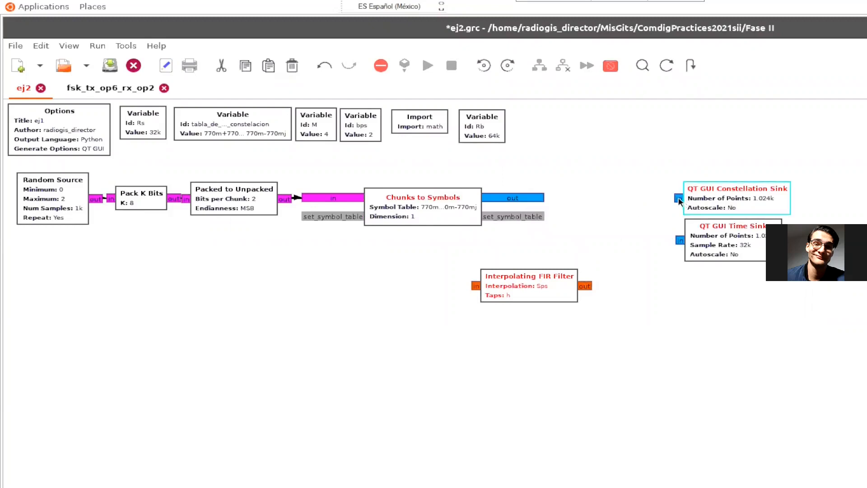
click(584, 287)
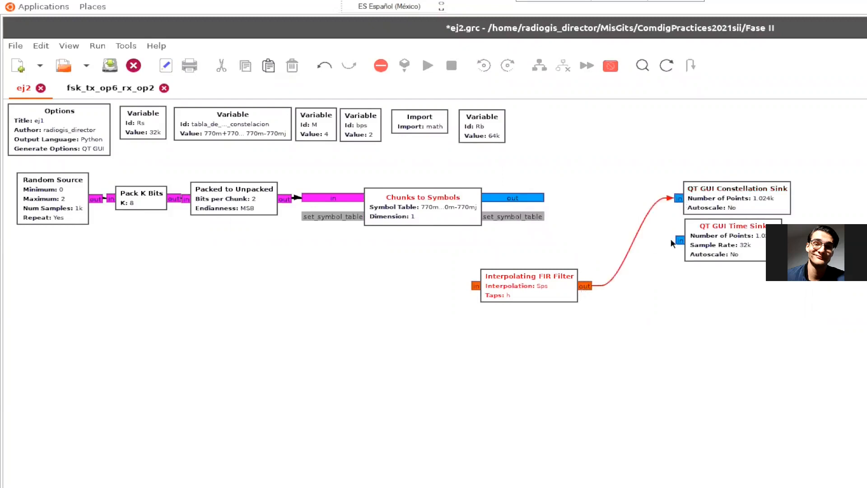
click(680, 240)
click(584, 286)
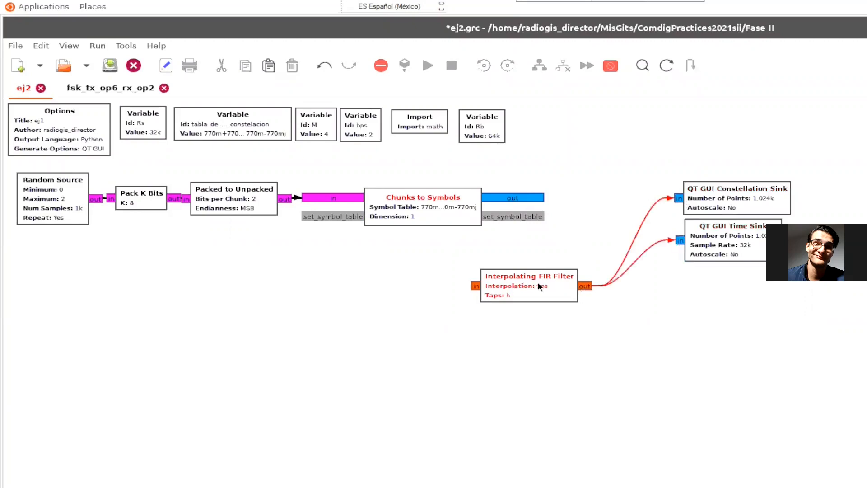
Place the Interpolating FIR Filter between Chunks to Symbols and the sinks, and connect the Chunks to Symbols output to its input.
drag(486, 283, 602, 203)
click(535, 202)
click(476, 283)
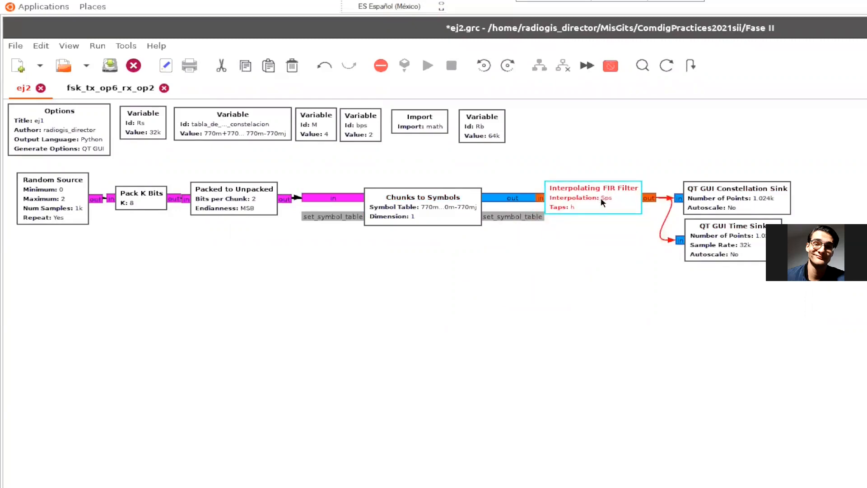
Set the type of the Interpolating FIR Filter to Complex->Complex (Real Taps) and confirm its properties.
double_click(601, 200)
click(536, 237)
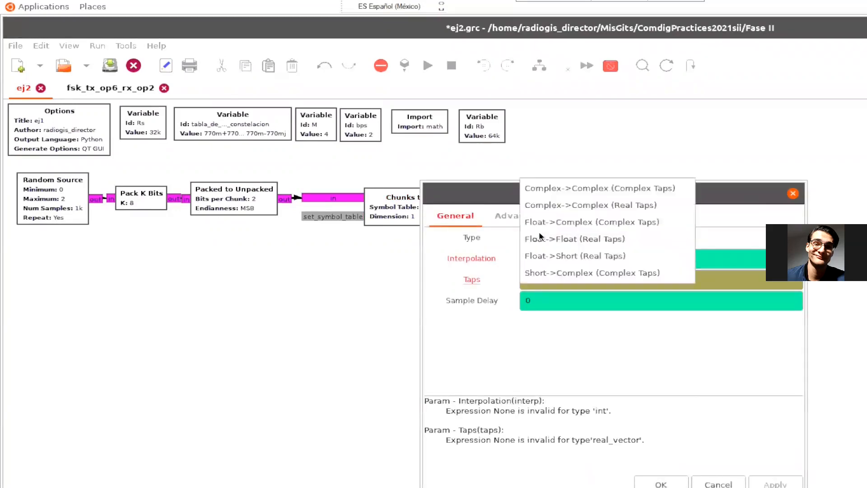
click(549, 207)
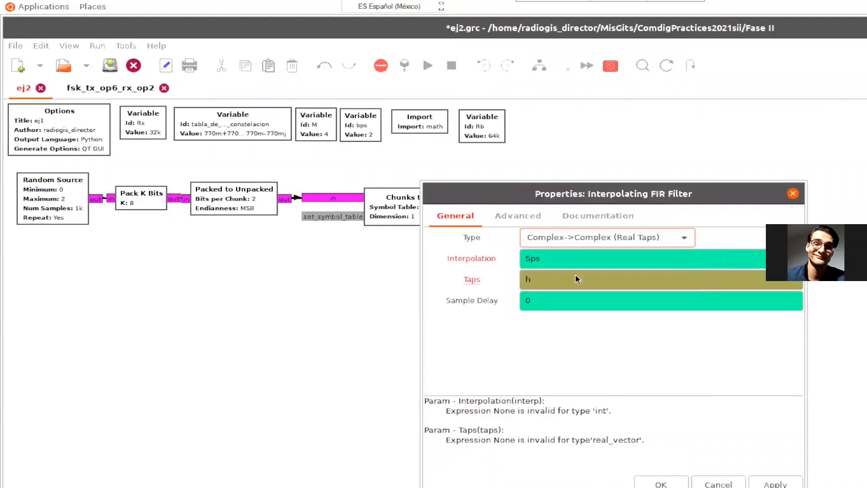
click(657, 482)
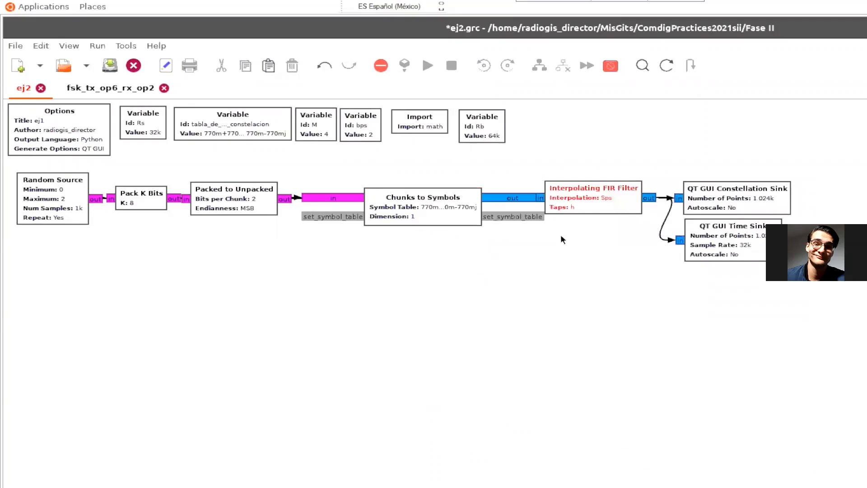
Copy the Sps and h variables from fsk_tx_op6_rx_op2 into ej2 and place them in the variable row after Rb.
click(129, 92)
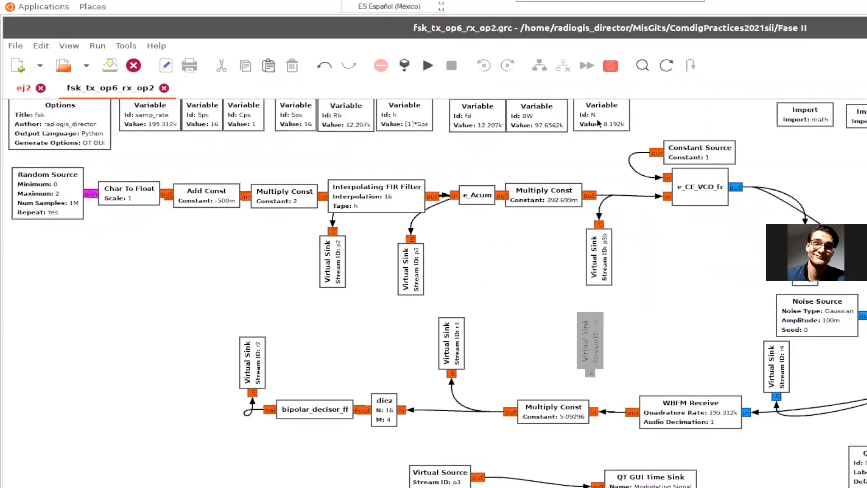
click(383, 124)
ctrl+click(288, 121)
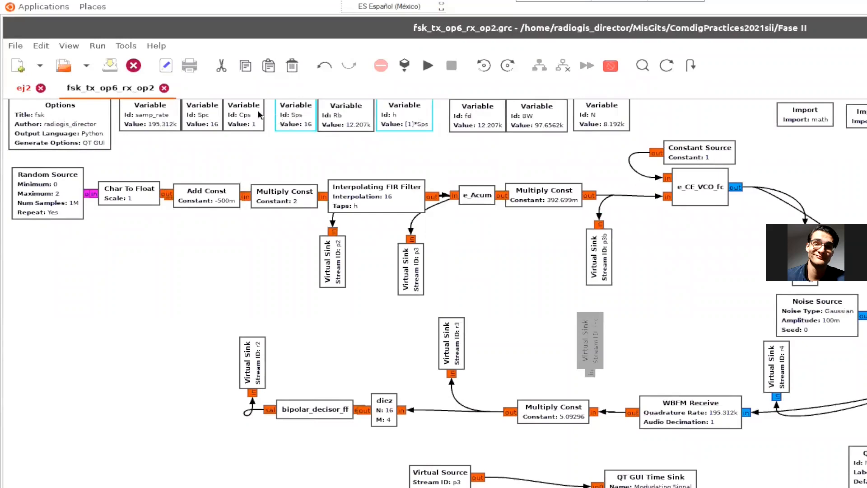
click(189, 141)
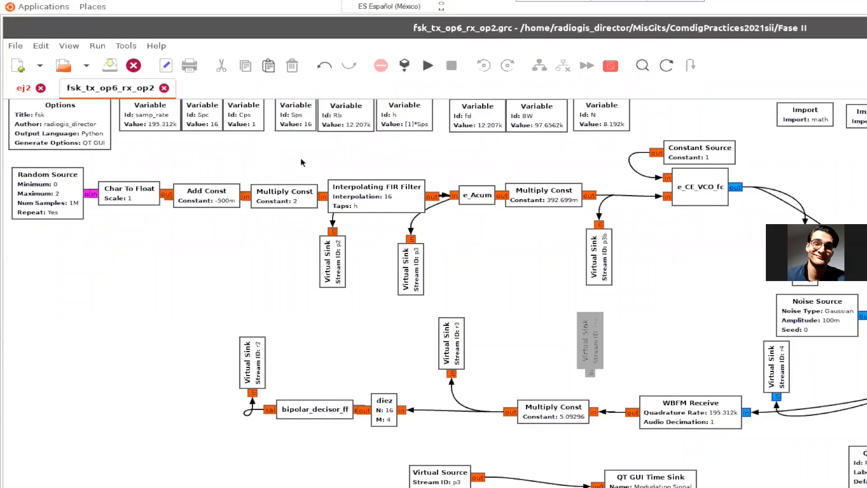
click(25, 87)
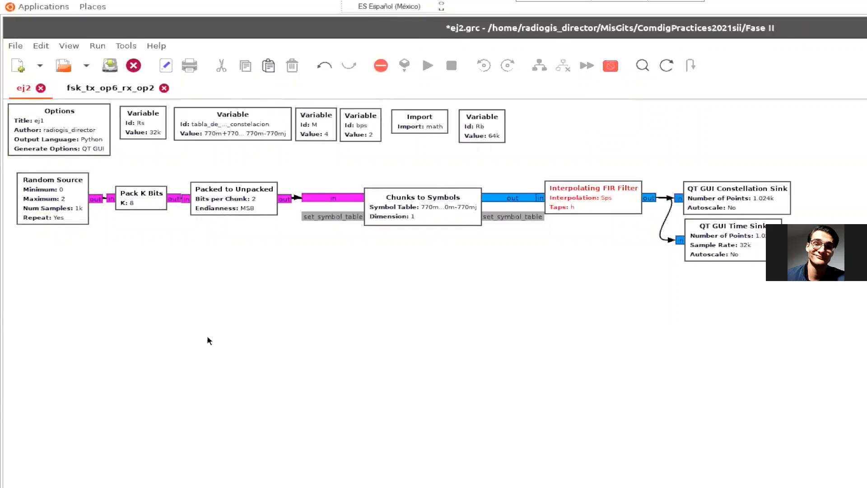
key(ctrl+v)
drag(275, 220, 542, 130)
click(648, 161)
drag(644, 127, 608, 130)
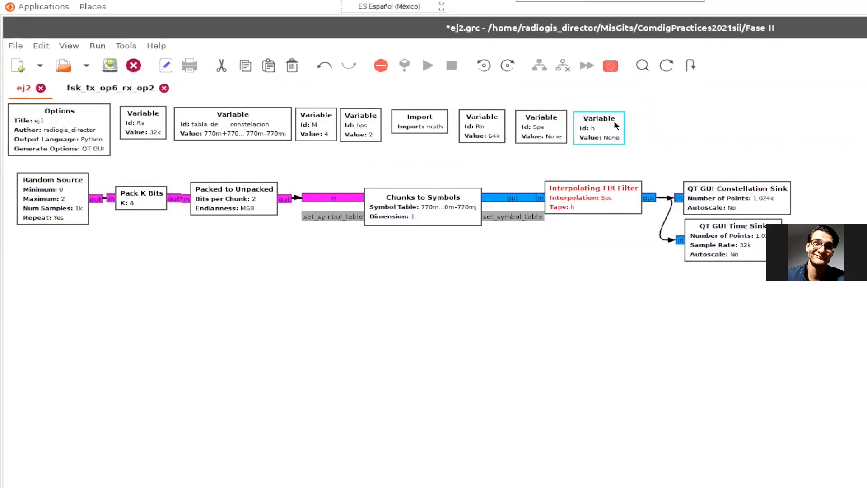
Check the value expression of variable h and set the value of variable Sps to 8.
double_click(610, 125)
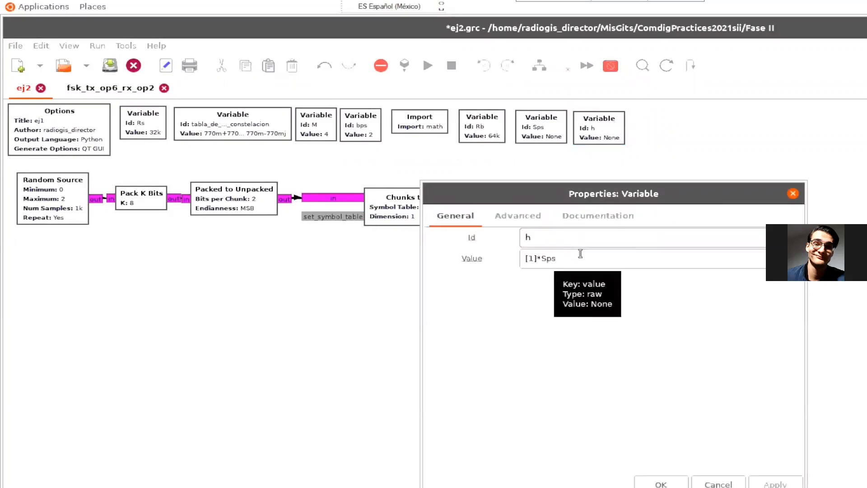
click(662, 484)
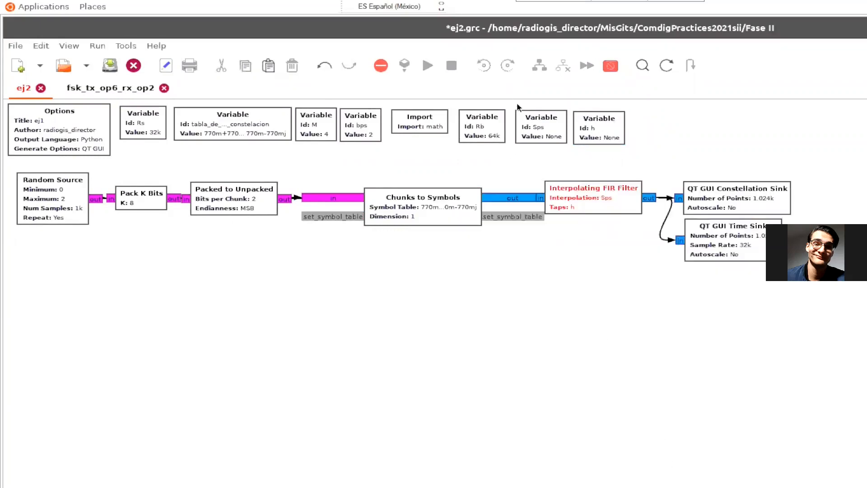
double_click(528, 125)
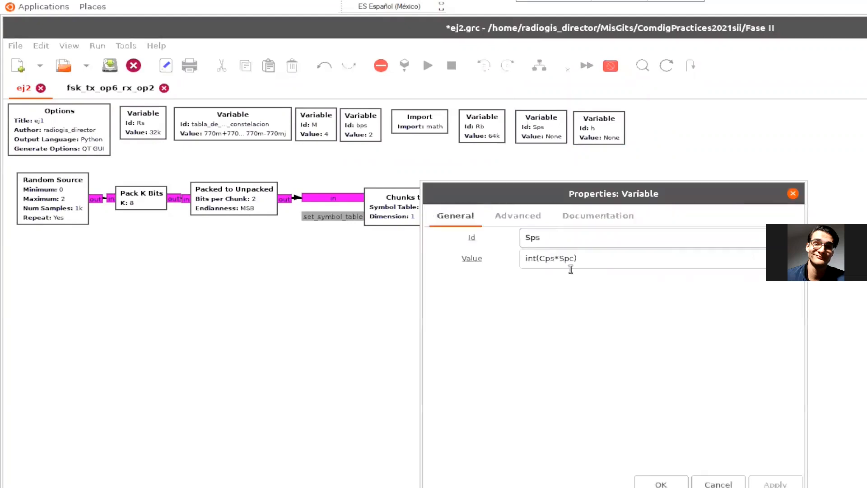
drag(585, 260, 506, 259)
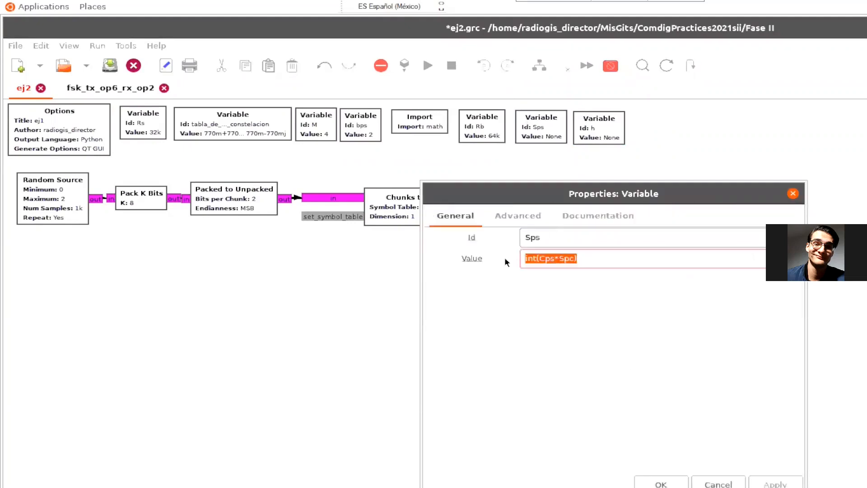
text(8)
click(660, 482)
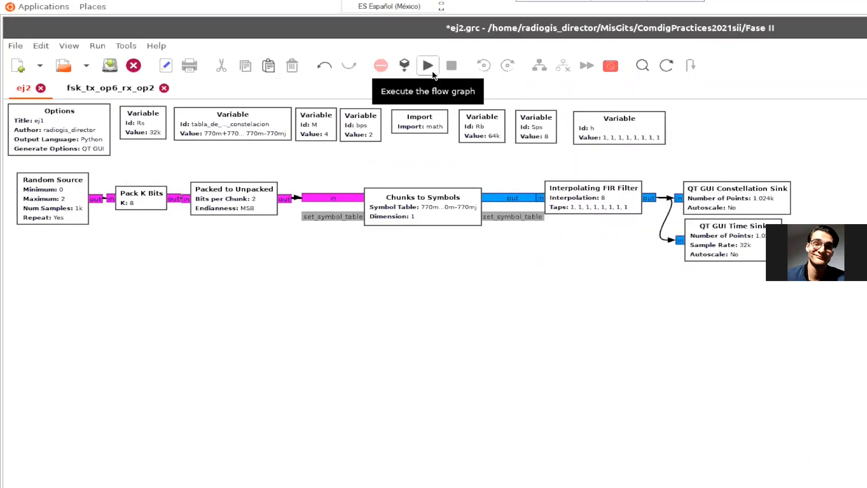
Check the QT GUI Constellation Sink properties and set the QT GUI Time Sink's sample rate to samp_rate.
double_click(713, 204)
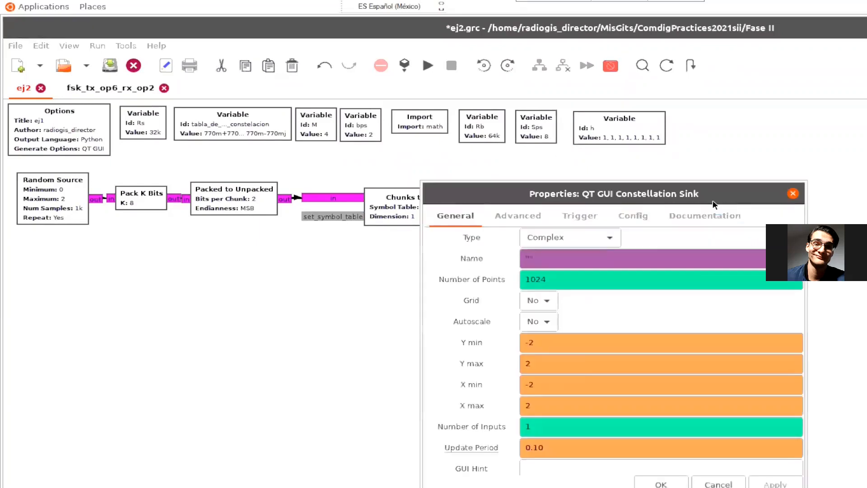
click(662, 484)
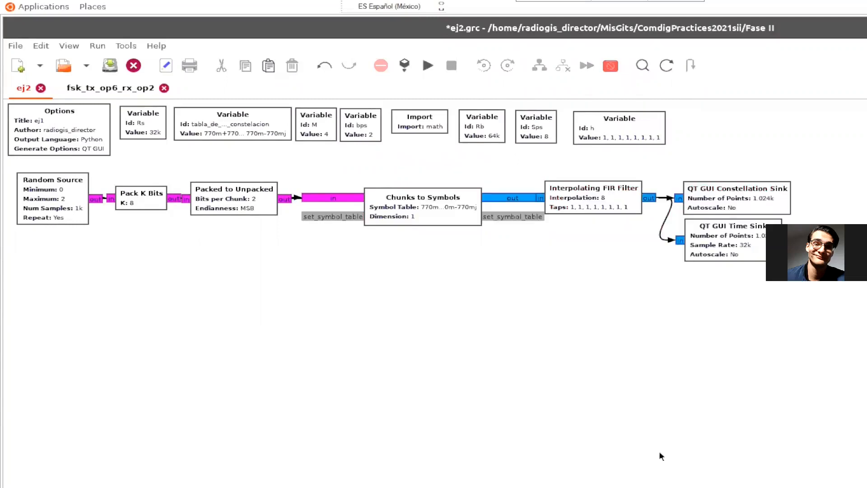
double_click(711, 247)
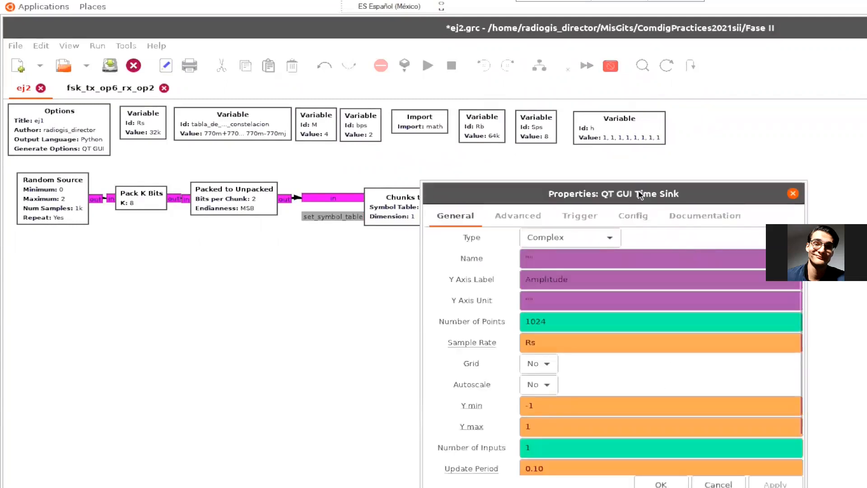
drag(632, 182, 570, 123)
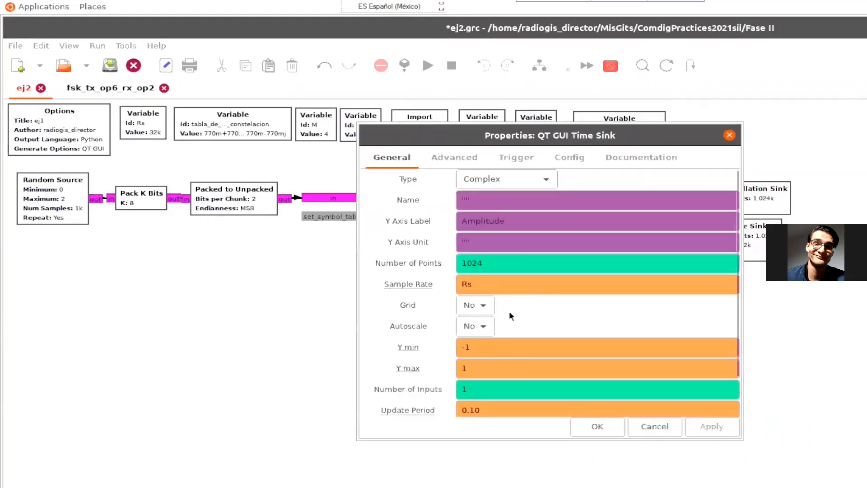
click(511, 284)
key(BackSpace)
key(BackSpace)
text(samp)
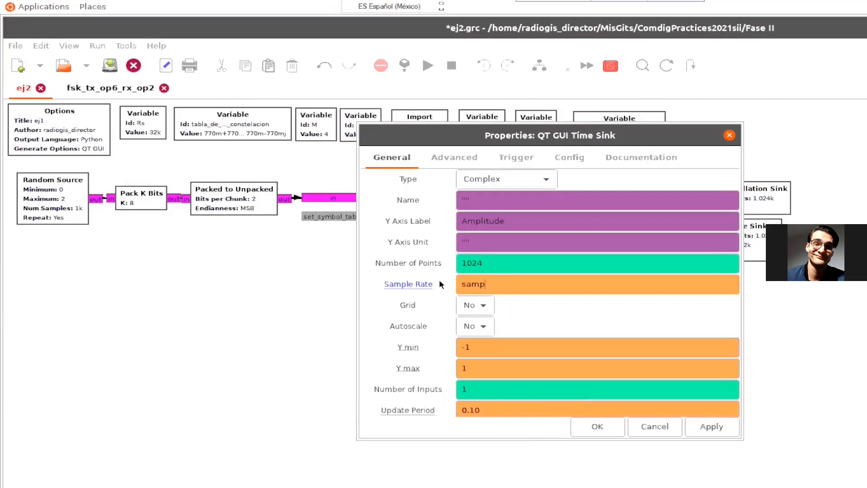
text(_rate)
key(Return)
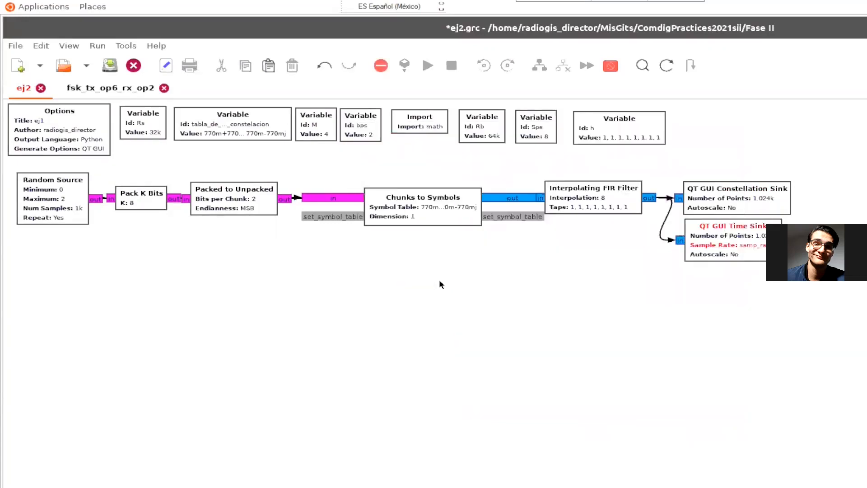
Duplicate the Rb variable and place the copy after h in the variable row.
click(483, 122)
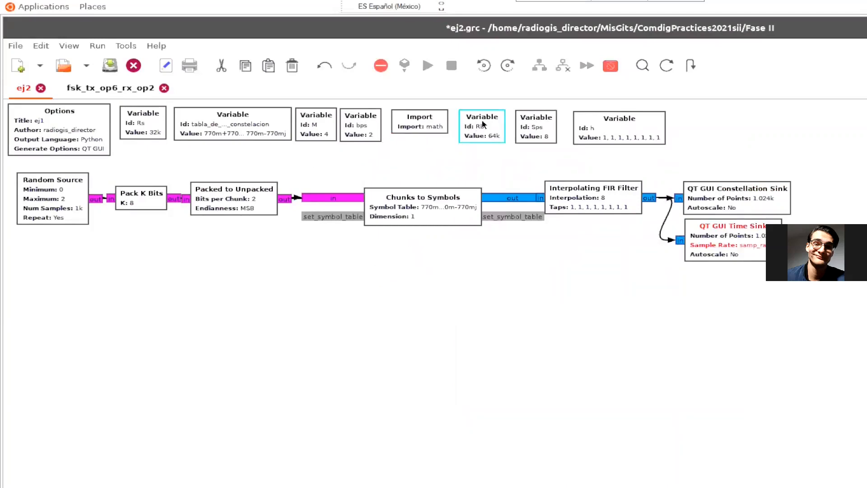
key(ctrl+v)
drag(292, 220, 701, 132)
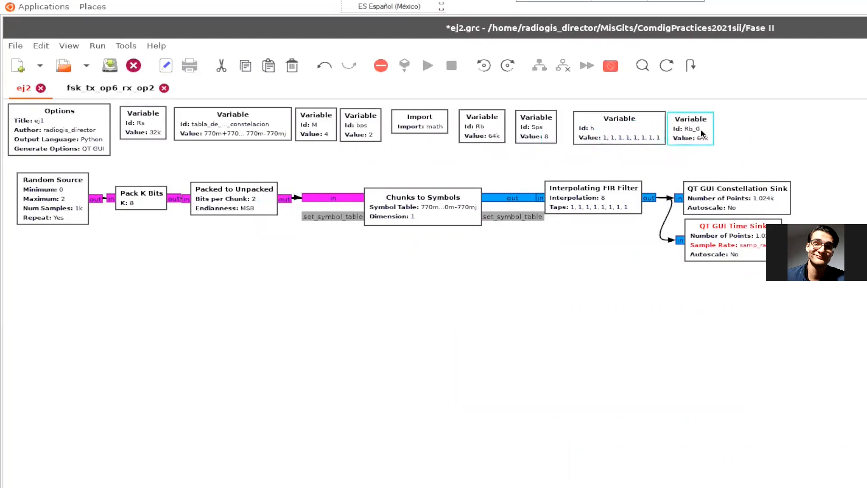
Rename the copied Rb variable to samp_rate and set its value to Rs*Sps.
double_click(700, 129)
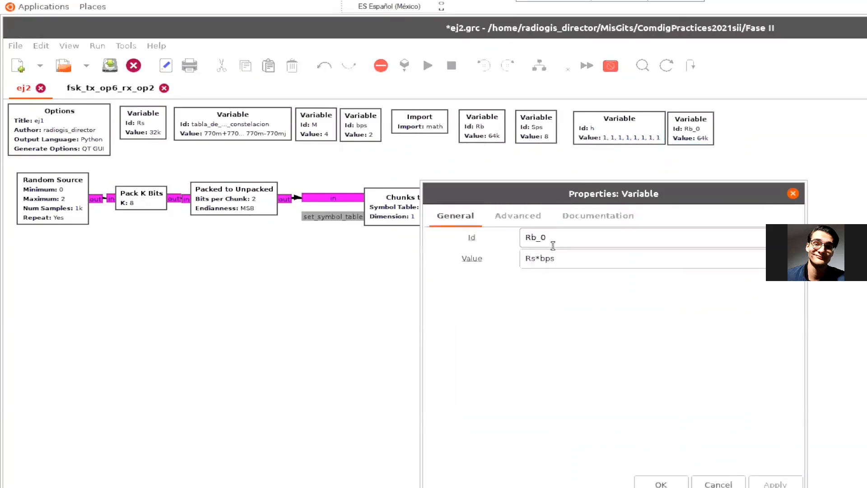
double_click(533, 237)
text(samp_rate)
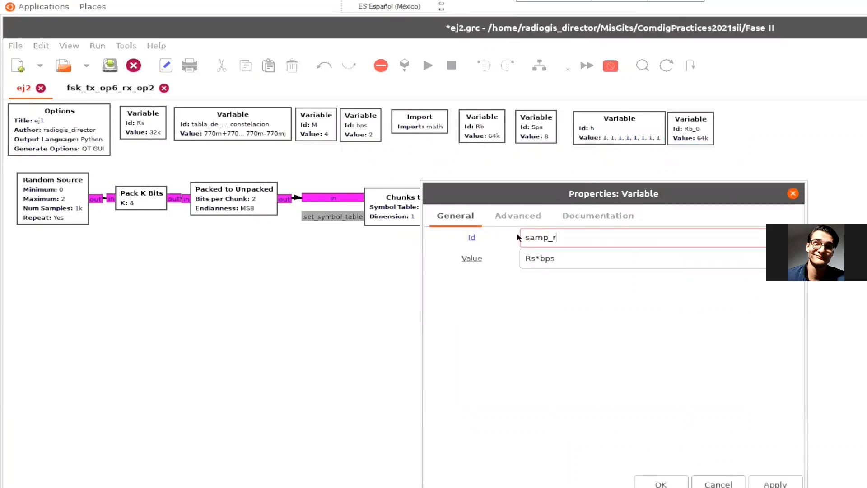
click(564, 258)
key(BackSpace)
key(BackSpace)
key(BackSpace)
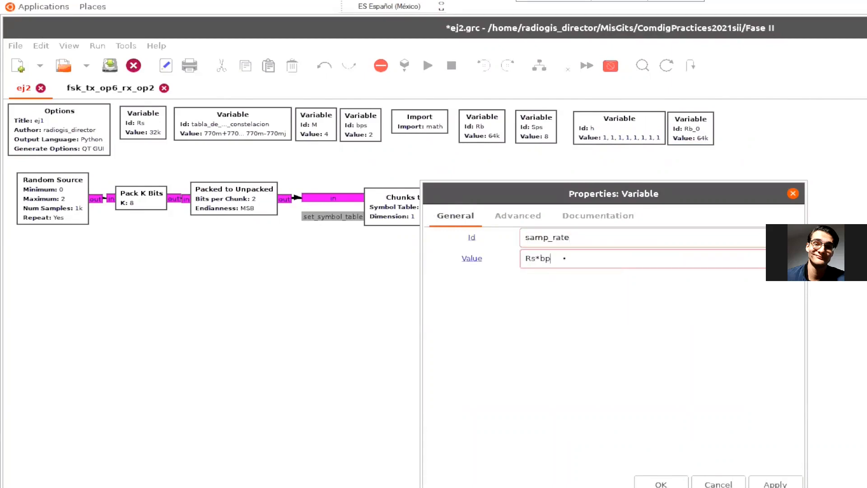
text(Sps)
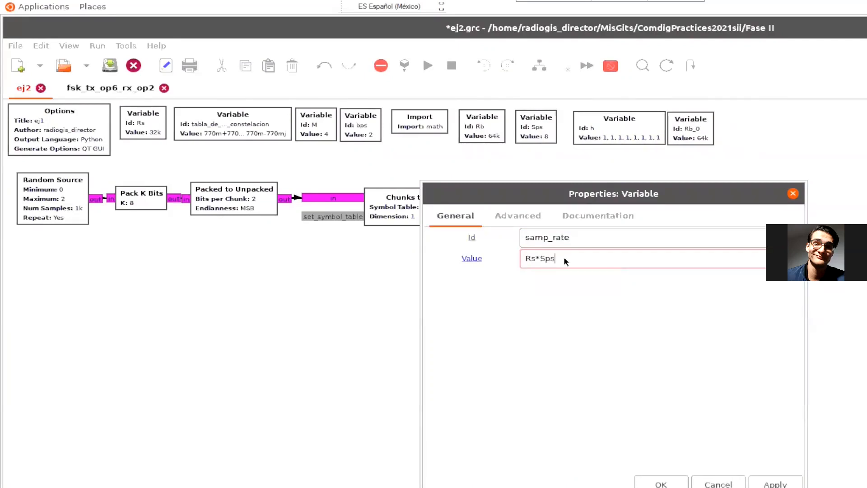
key(Return)
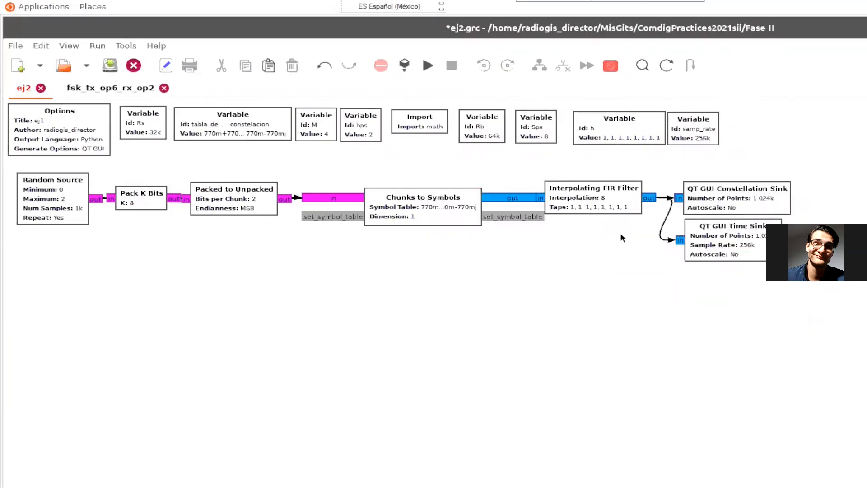
Run the flowgraph and examine the time signal close up together with the constellation plot.
click(436, 73)
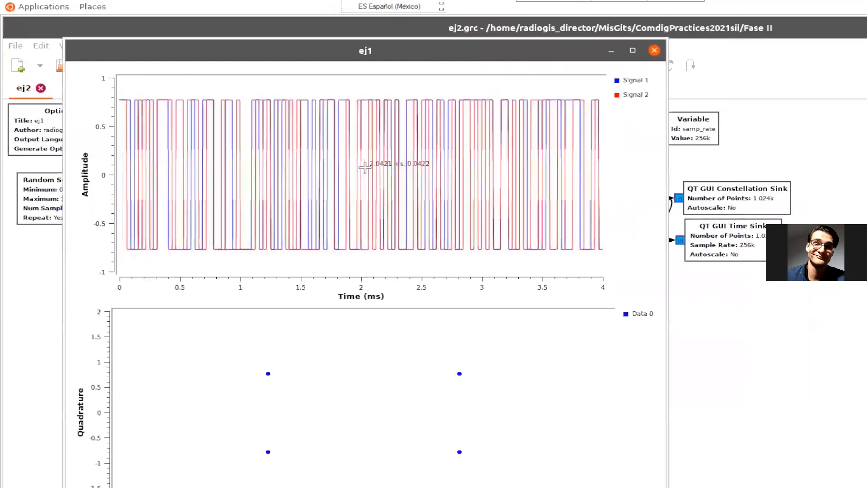
scroll(365, 168, up, 6)
drag(299, 113, 442, 244)
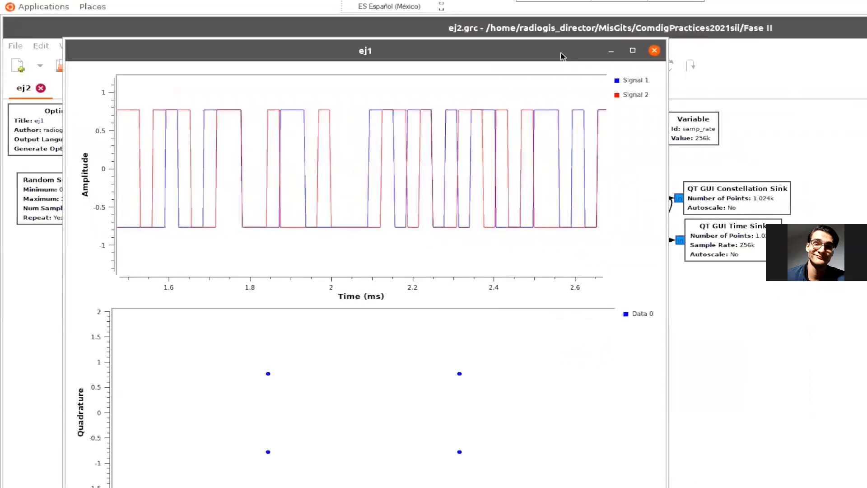
drag(560, 45, 509, 43)
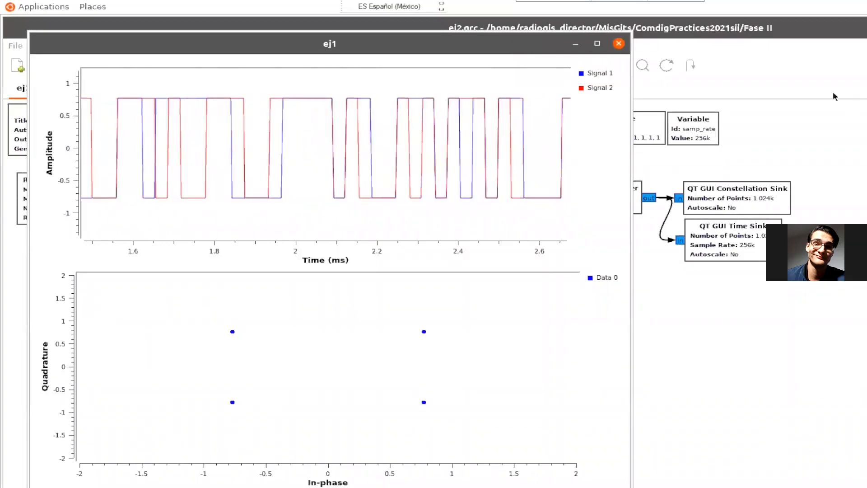
click(618, 43)
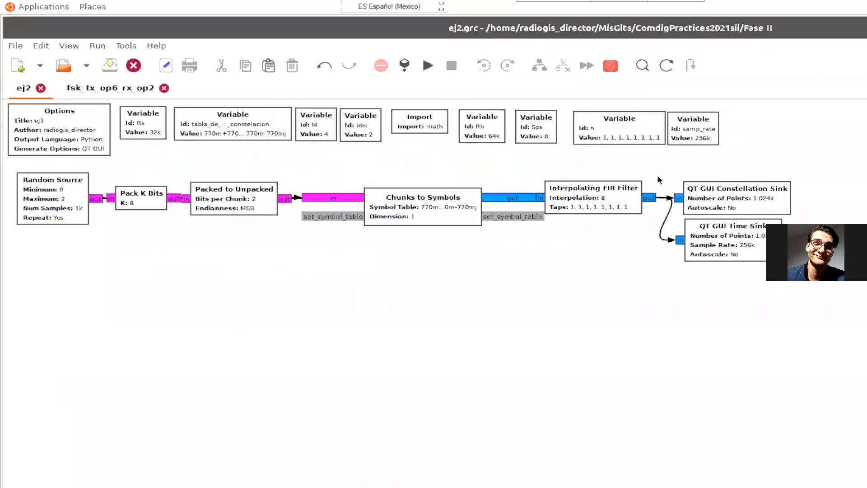
Delete the connections from the Interpolating FIR Filter to both QT GUI sinks and move the sinks below the start of the block chain.
click(668, 206)
key(Delete)
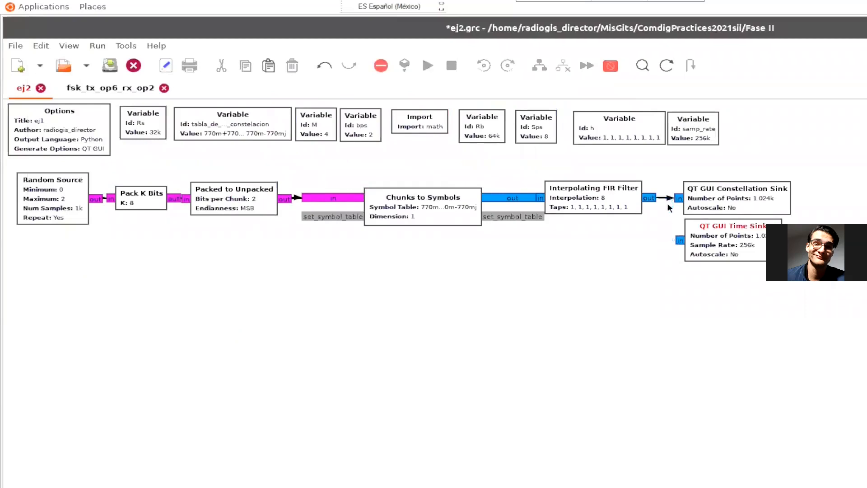
click(668, 198)
key(Delete)
drag(682, 177, 765, 278)
drag(763, 211, 626, 261)
drag(467, 290, 148, 304)
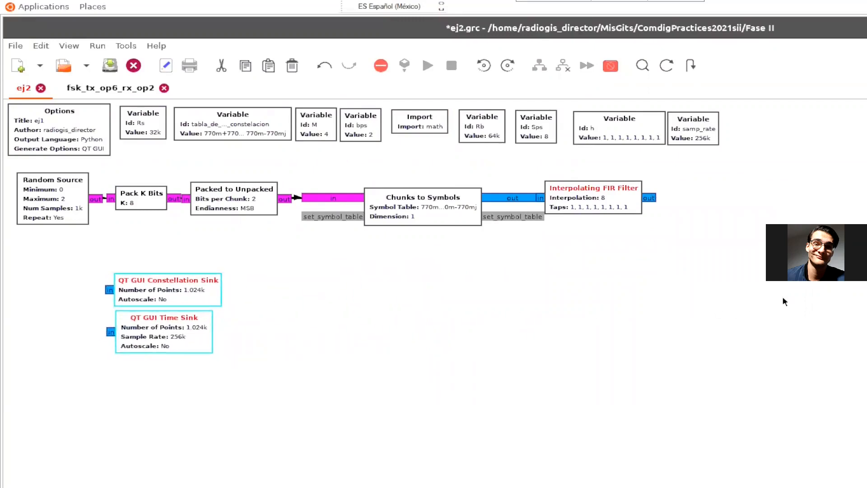
click(343, 289)
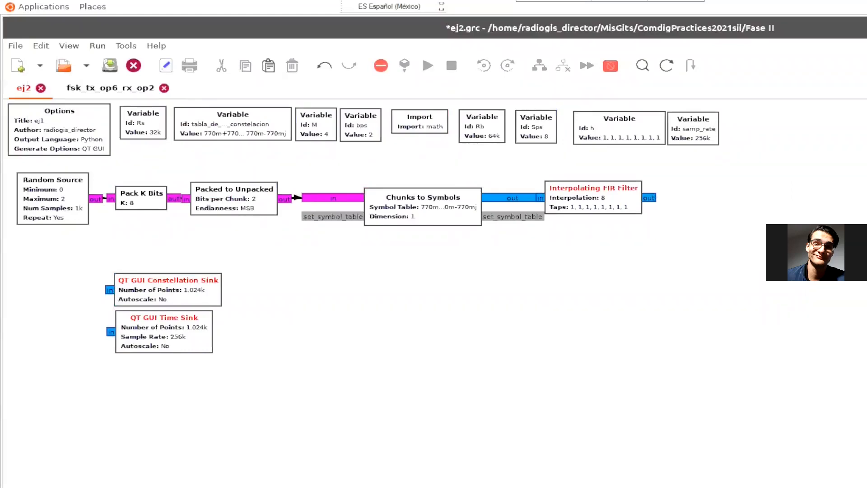
Add a Virtual Source before the moved sinks and connect it to the QT GUI Constellation Sink and QT GUI Time Sink.
drag(865, 182, 20, 294)
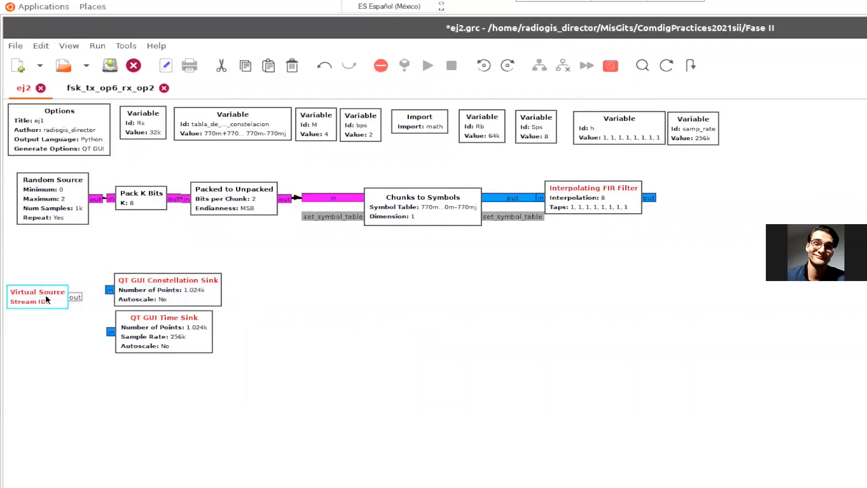
click(75, 298)
click(109, 290)
click(76, 297)
click(110, 332)
Set the Virtual Source's Stream ID to p1.
double_click(50, 303)
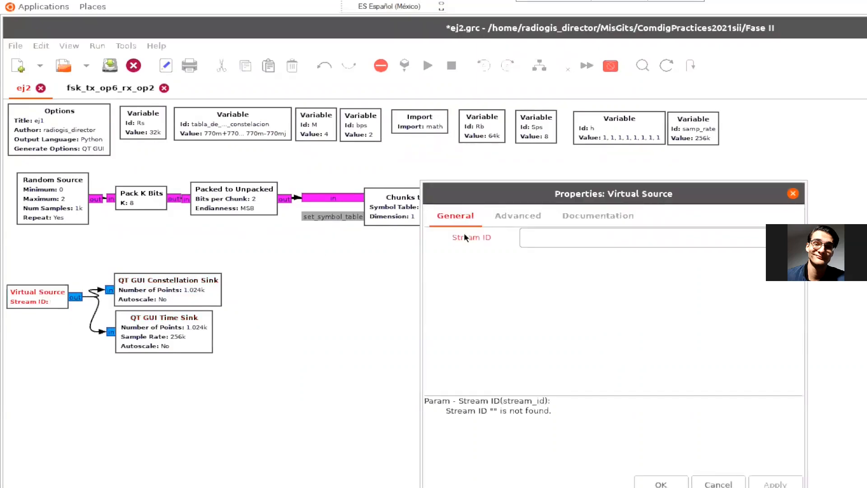
click(549, 236)
text(p)
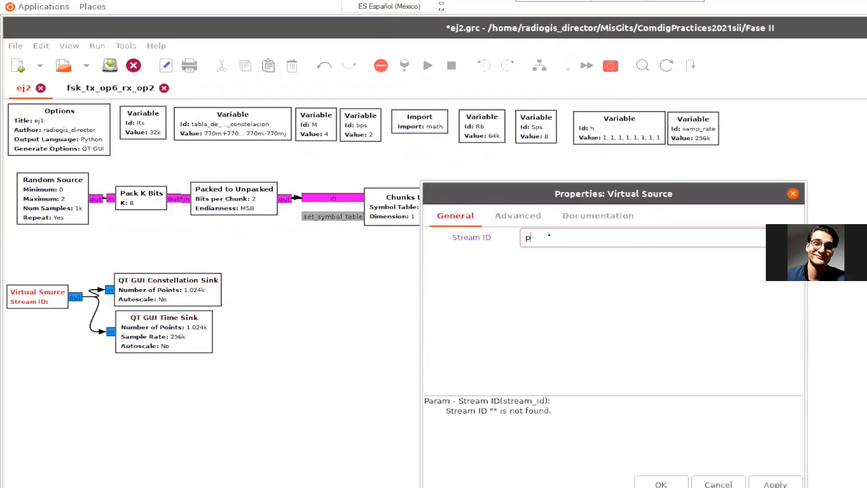
text(1)
key(Return)
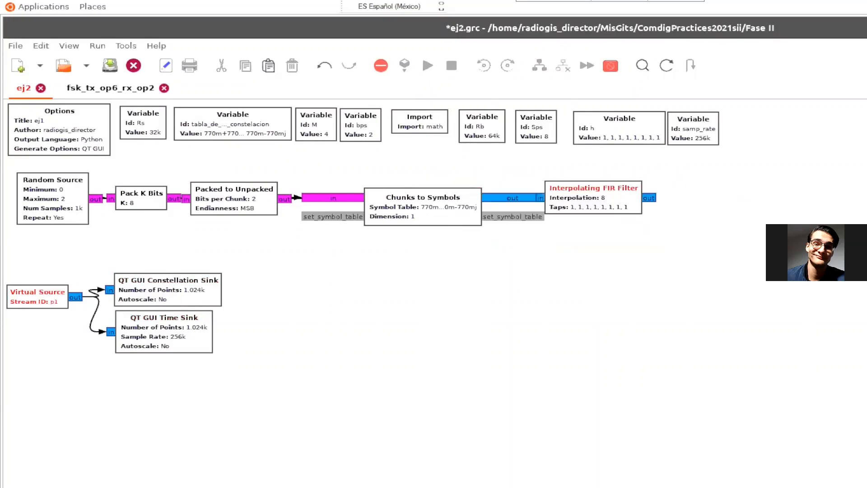
Add a Virtual Sink with Stream ID p1 and place it after the Interpolating FIR Filter.
drag(866, 192, 768, 189)
double_click(776, 201)
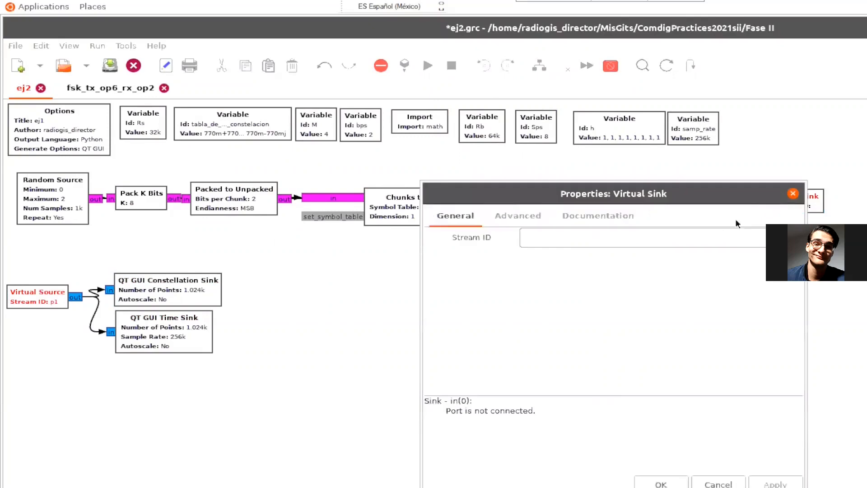
click(573, 241)
text(p1)
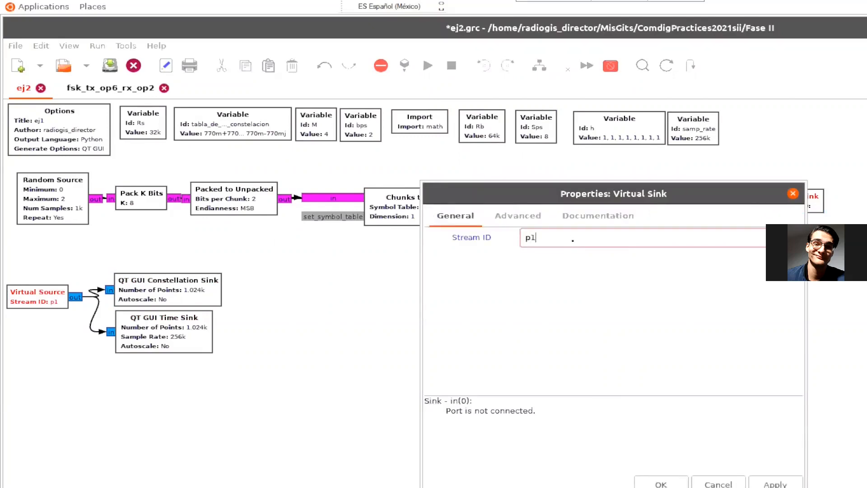
click(661, 484)
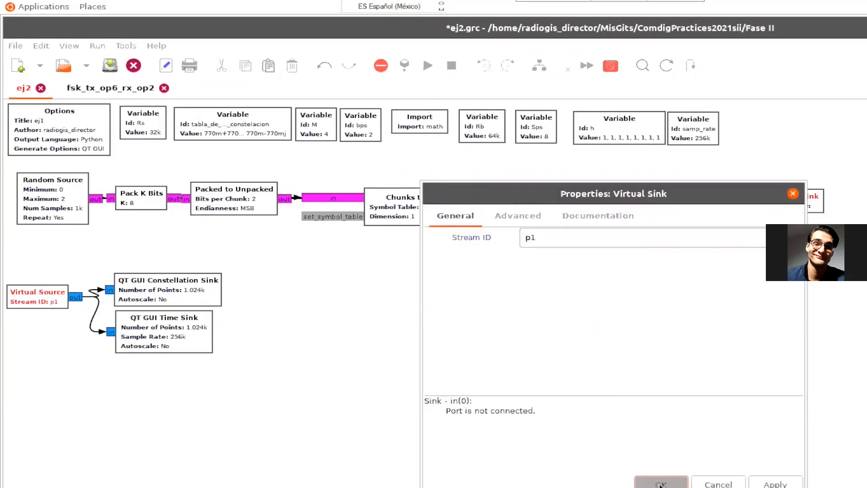
drag(797, 206, 752, 208)
click(738, 244)
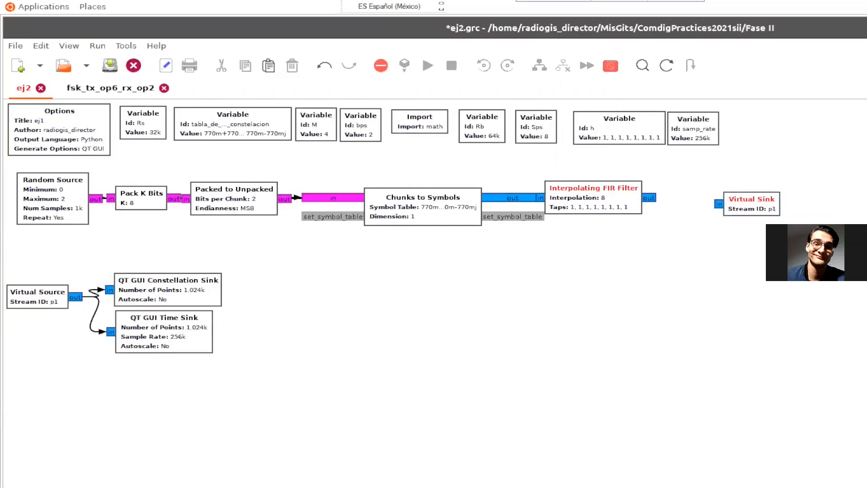
Add an Add block, rotate it clockwise so its inputs face up, and place it below the Interpolating FIR Filter.
drag(865, 221, 701, 246)
click(710, 261)
key(Right)
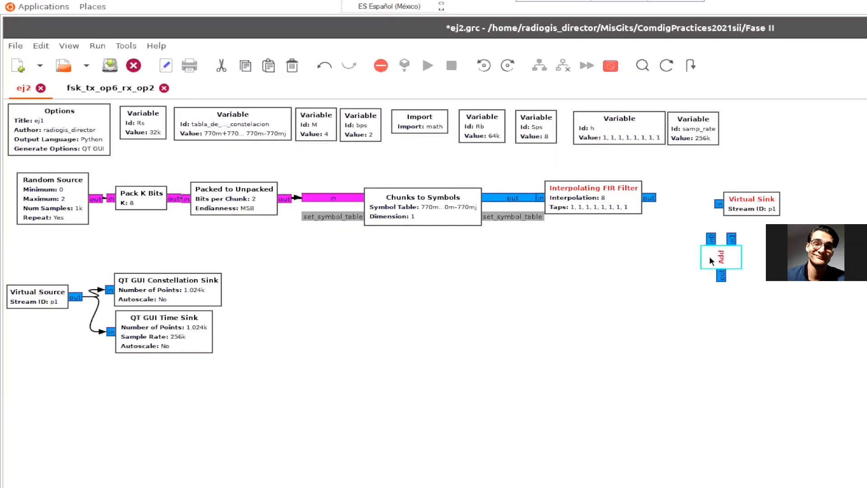
drag(718, 258, 638, 289)
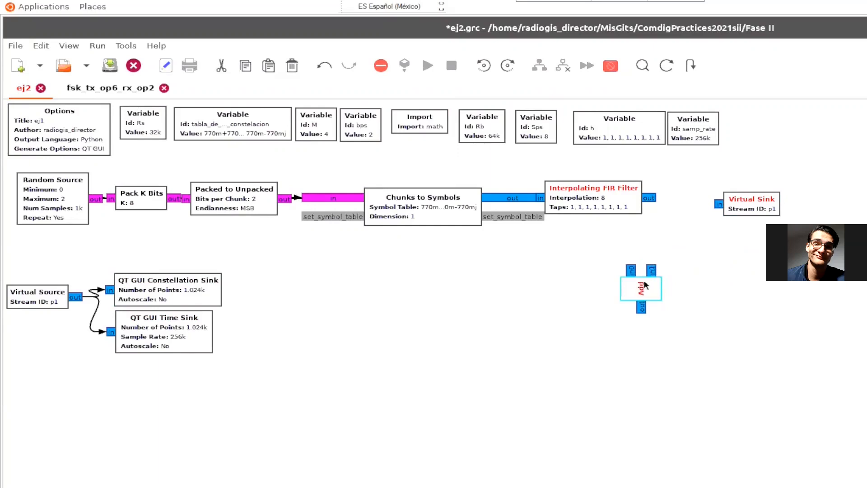
Connect the Interpolating FIR Filter output to the Add block's in1 input and the Add output to the Virtual Sink.
click(651, 199)
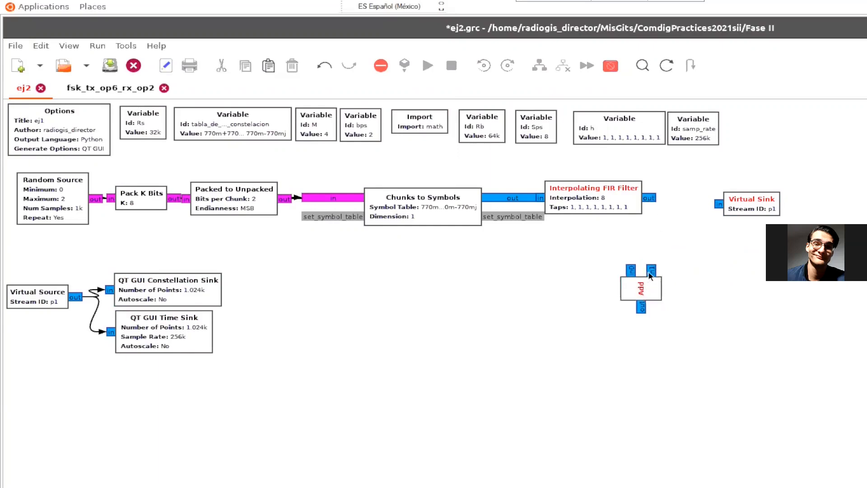
click(652, 271)
click(719, 205)
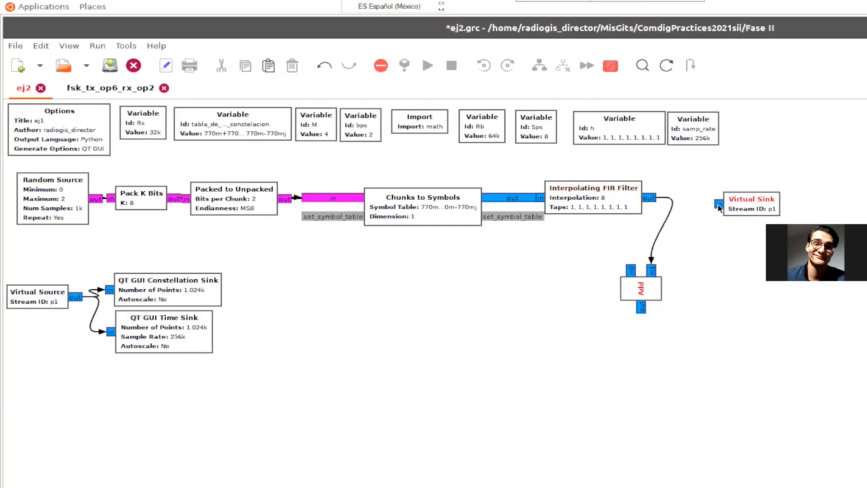
click(640, 311)
Rotate the Virtual Sink clockwise so its input faces up and place it directly below the Add block.
drag(759, 199, 698, 329)
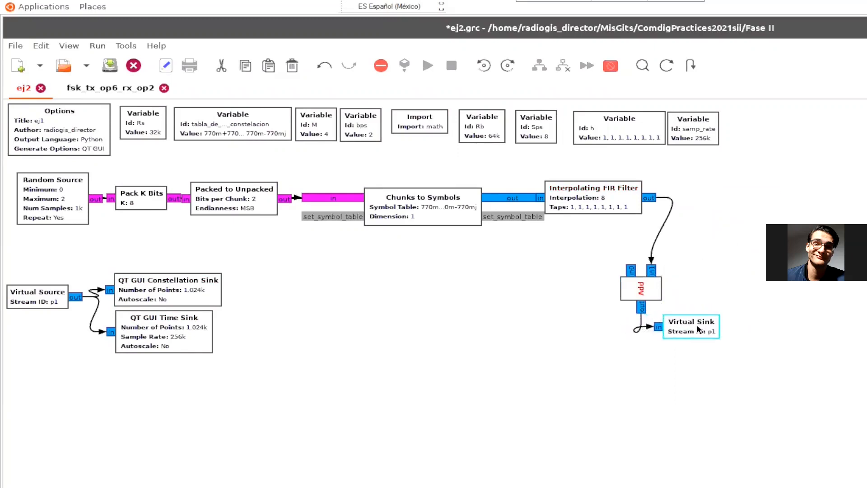
key(Right)
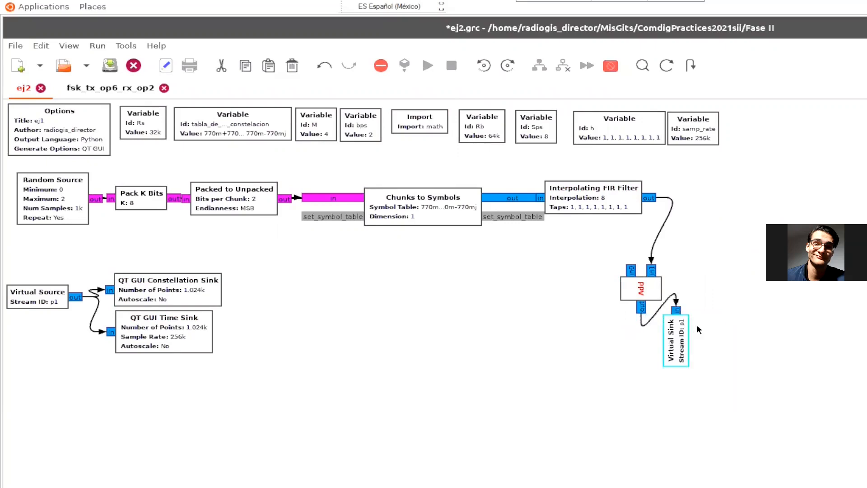
drag(681, 340, 645, 362)
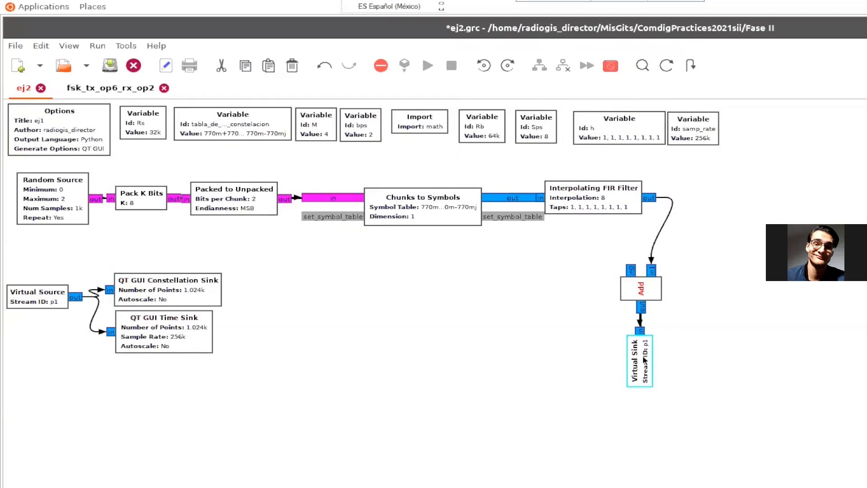
click(722, 358)
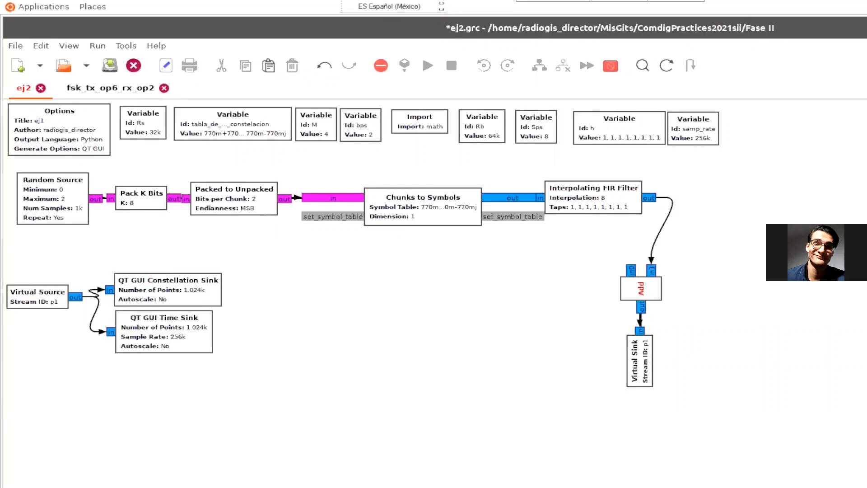
Add a Noise Source before the Add block and connect it to the in0 input.
drag(863, 258, 484, 275)
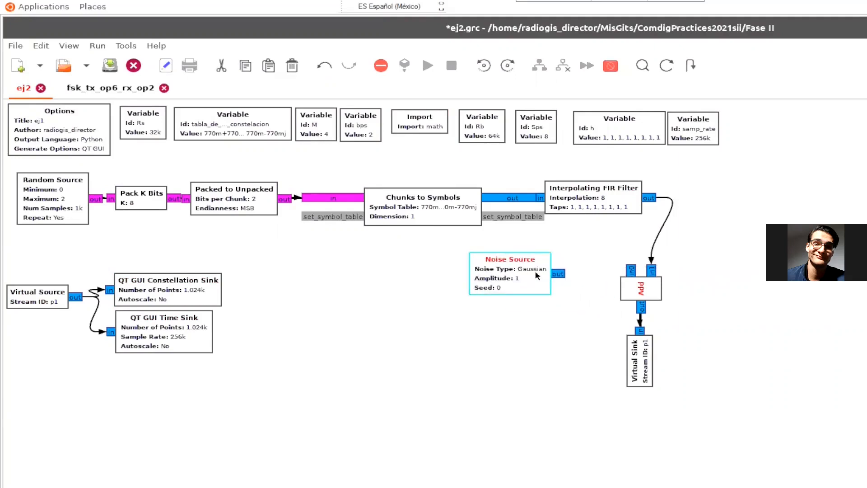
click(558, 273)
click(631, 271)
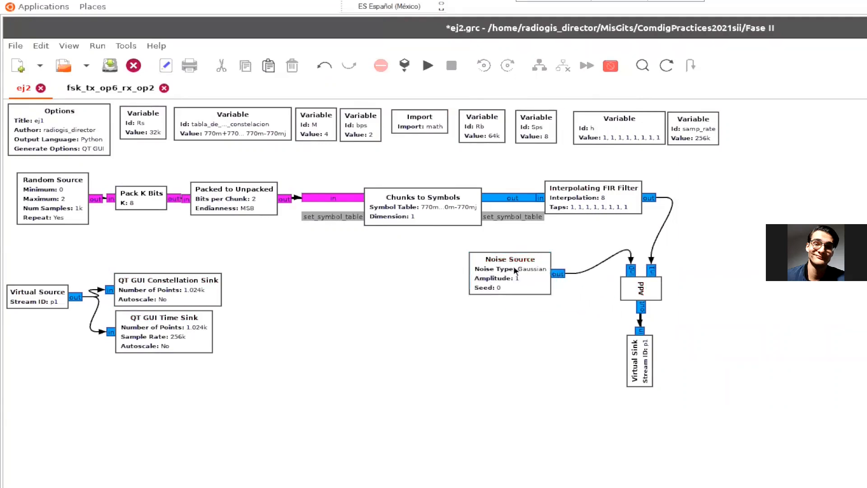
Set the Noise Source's amplitude to 0.2 and move the block slightly closer to the Add block.
double_click(512, 267)
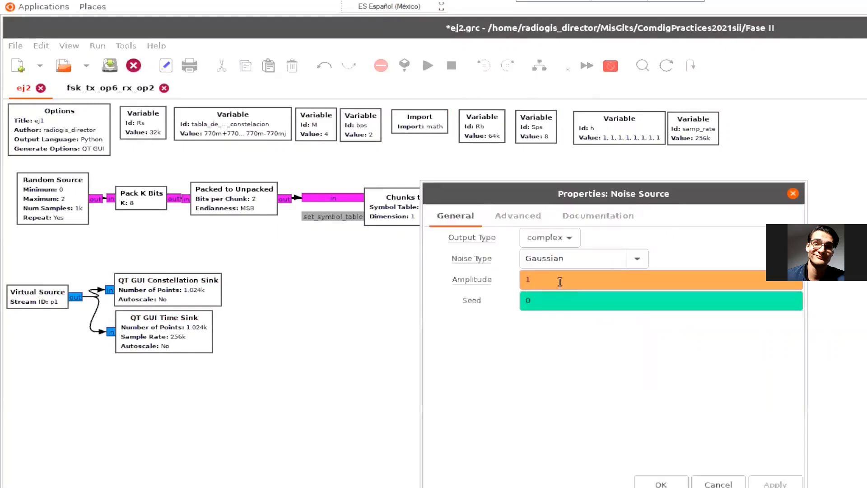
key(BackSpace)
text(0.2)
click(660, 484)
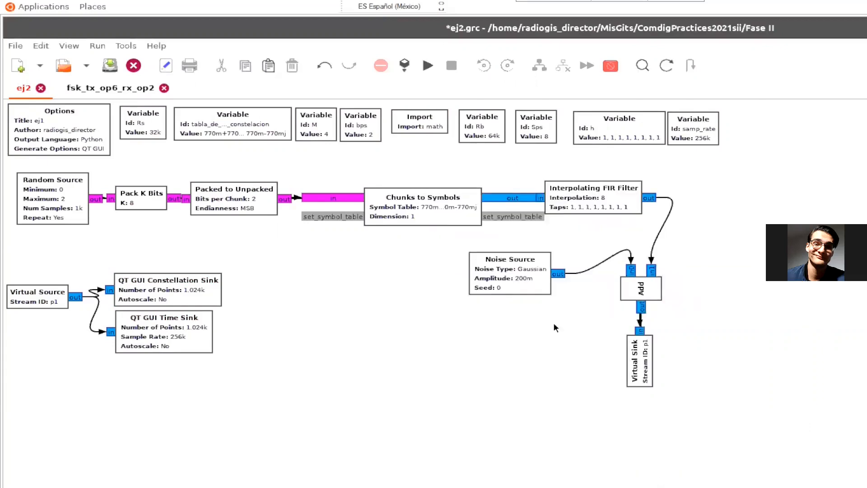
drag(516, 287, 540, 277)
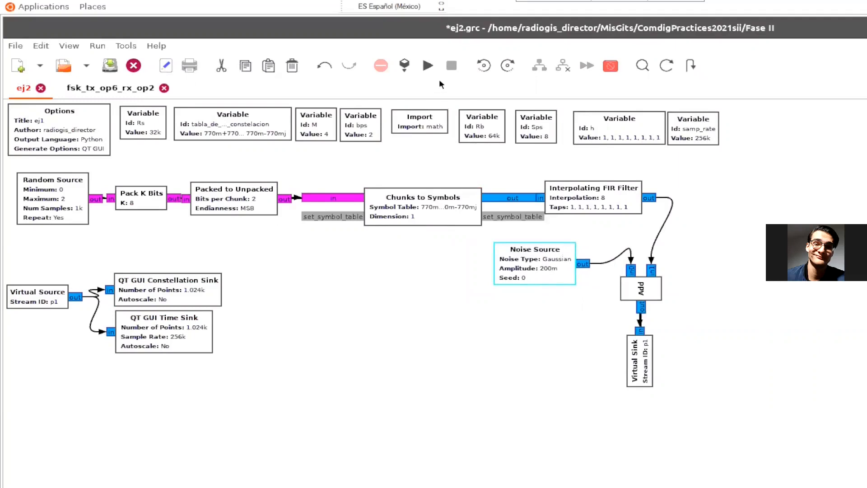
Run the flowgraph, zoom in on the time plot to examine the noisy signal, and close the plots.
click(434, 67)
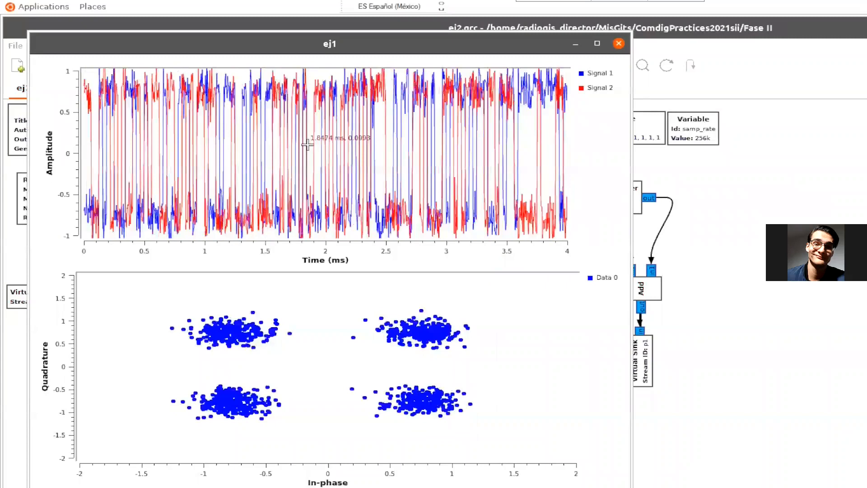
drag(272, 82, 398, 222)
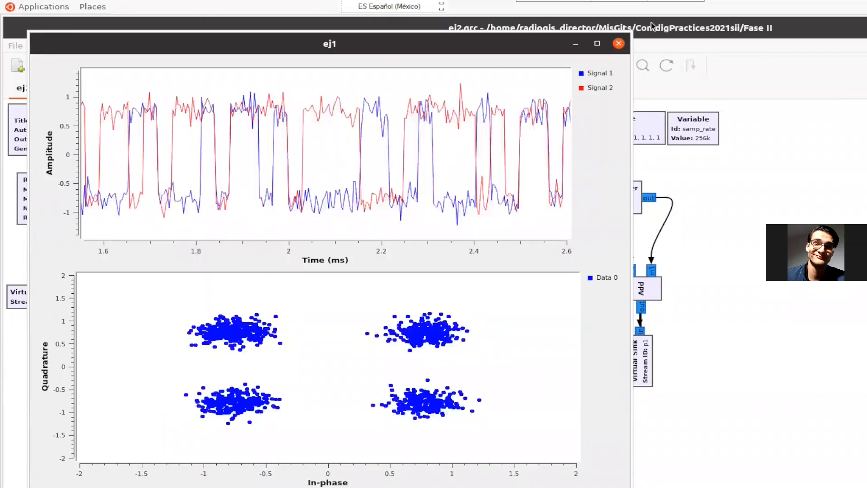
click(619, 44)
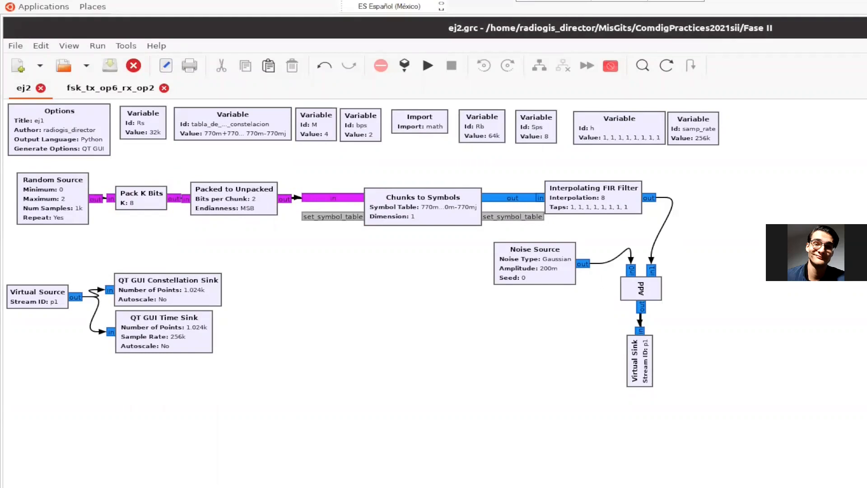
Add a QT GUI Frequency Sink in the free area and place a copy of the Virtual Sink beside the Add block.
drag(860, 431, 333, 362)
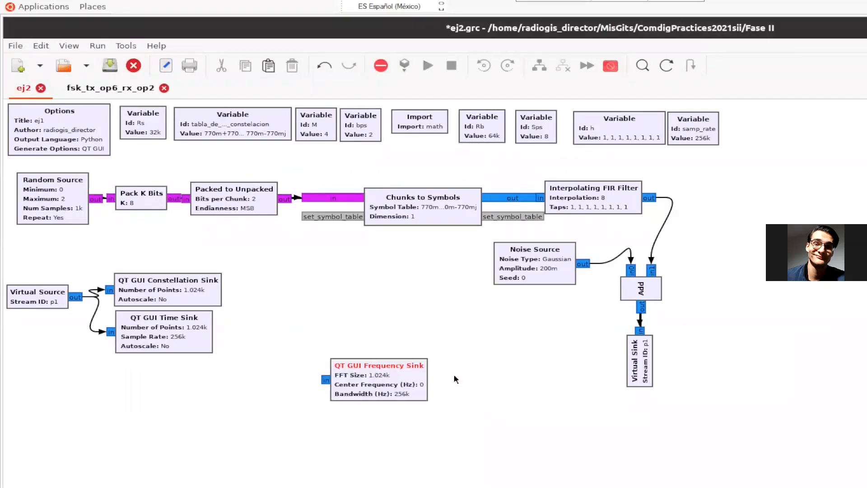
click(635, 369)
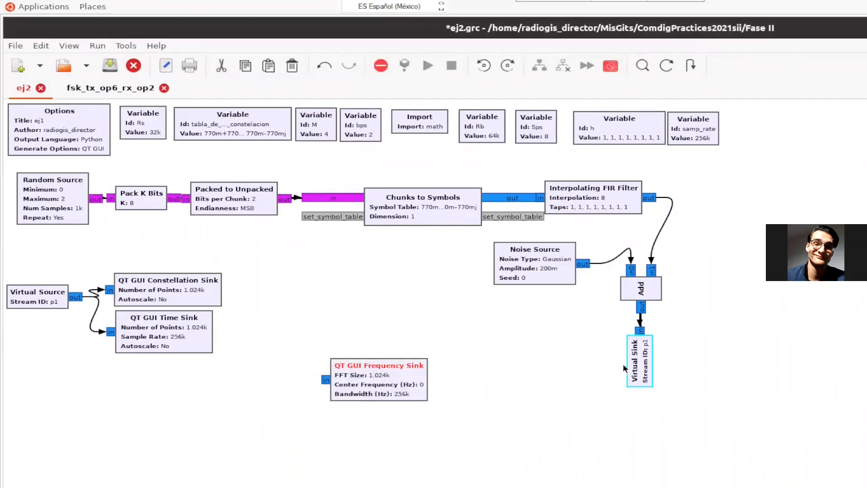
key(ctrl+v)
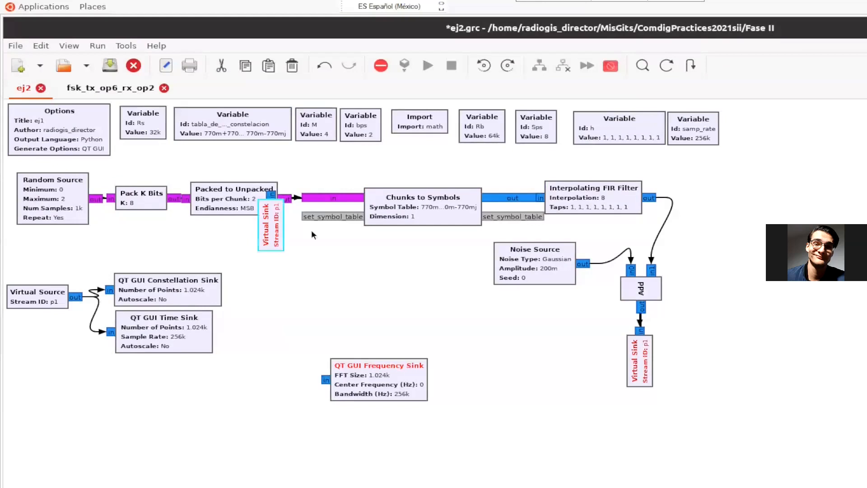
drag(277, 226, 719, 293)
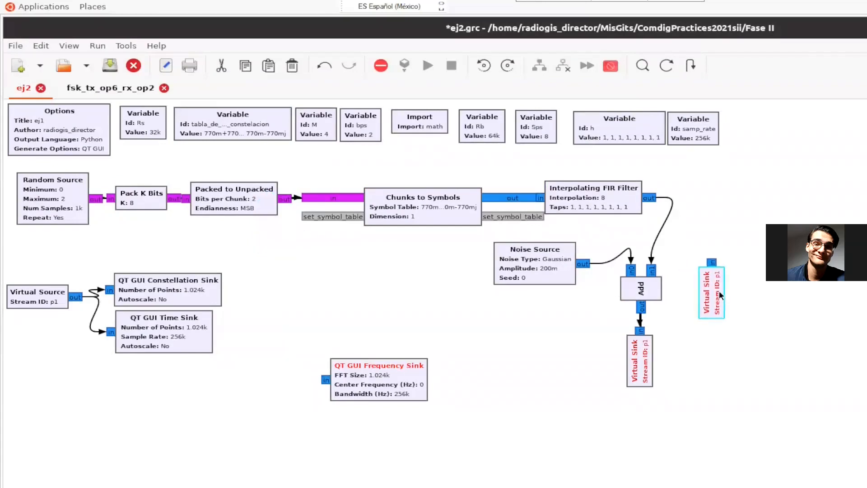
click(737, 249)
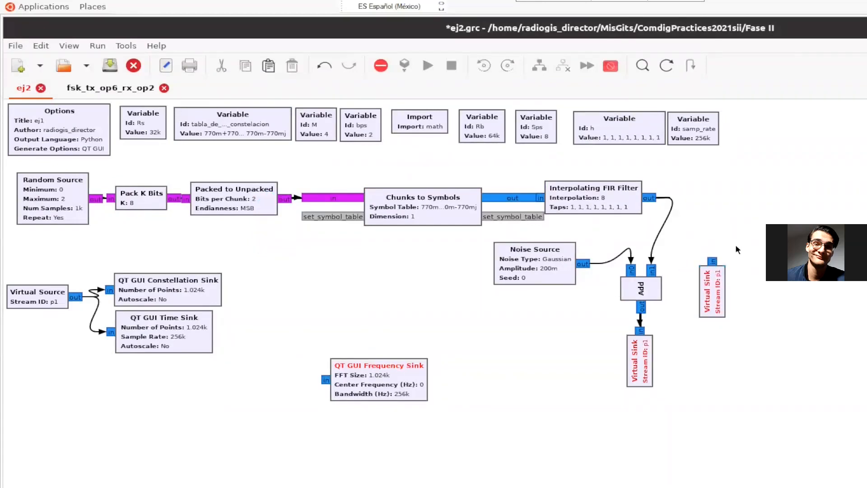
Connect the copied Virtual Sink to the Interpolating FIR Filter output and set its Stream ID to p0.
click(712, 261)
double_click(703, 275)
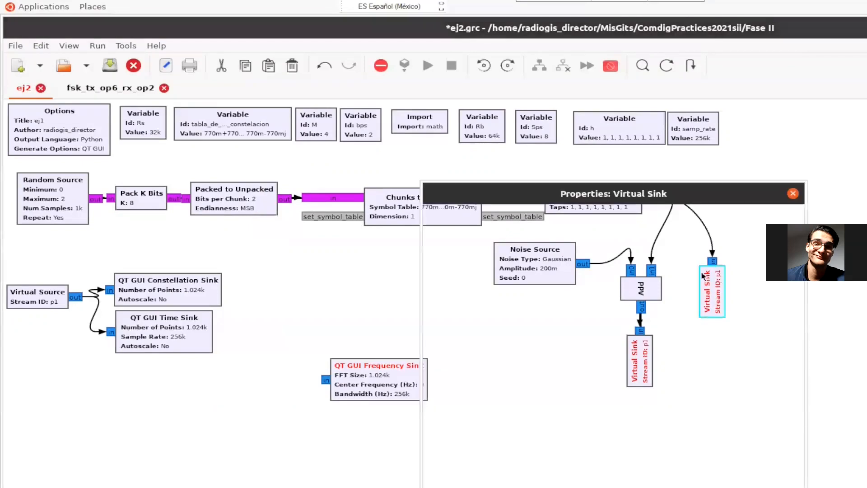
key(BackSpace)
text(0)
key(Return)
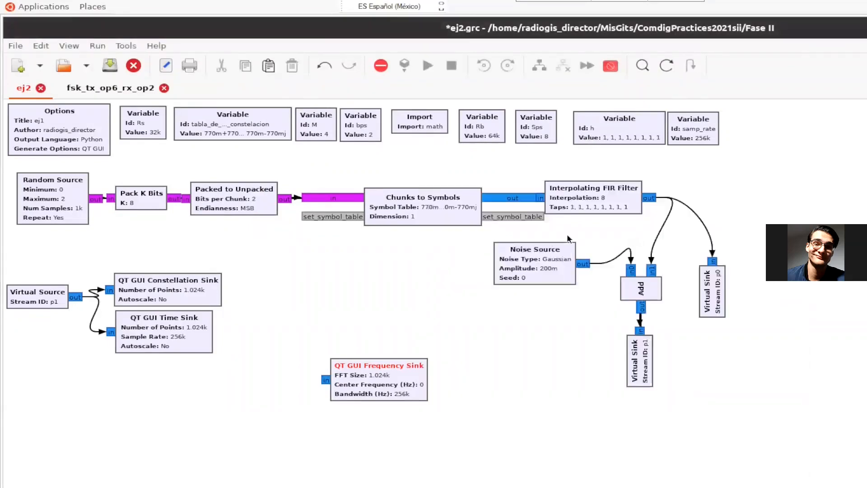
Duplicate the Virtual Source, place the copy above the original, and set its Stream ID to p0.
click(34, 298)
key(ctrl+c)
key(ctrl+v)
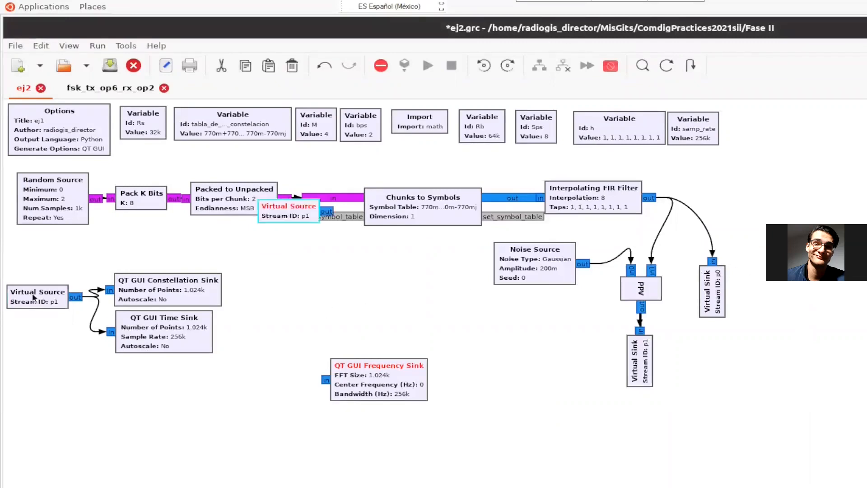
drag(276, 214, 28, 265)
double_click(28, 264)
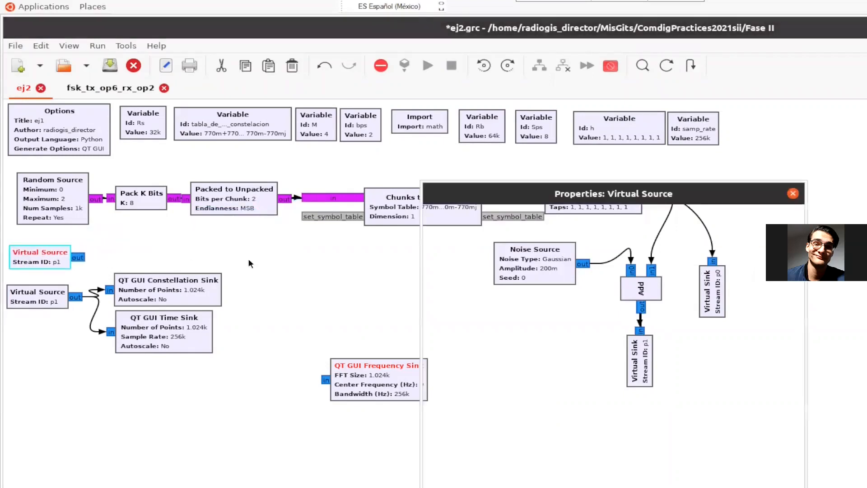
click(540, 236)
key(BackSpace)
key(Return)
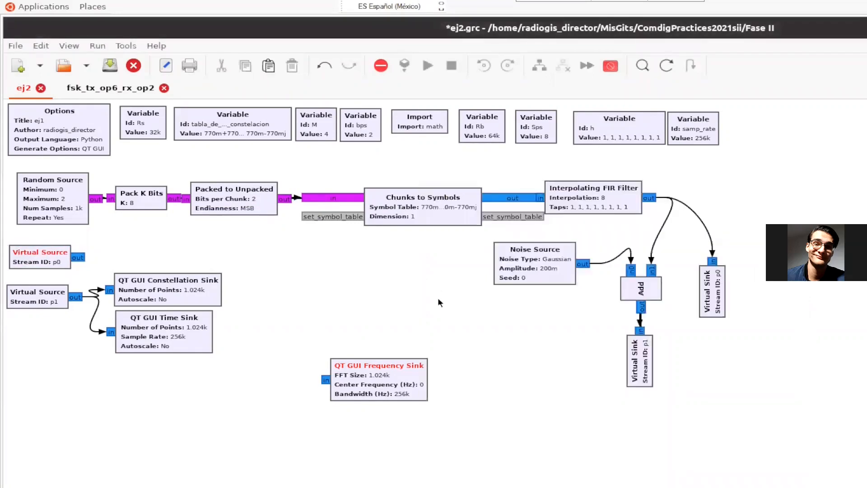
Connect the p0 Virtual Source to the QT GUI Frequency Sink and align the sink on the same row.
drag(381, 365, 340, 290)
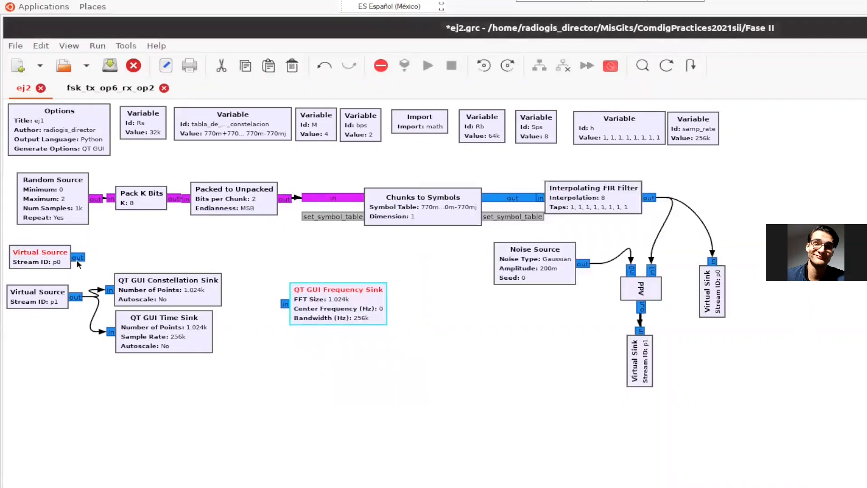
click(76, 261)
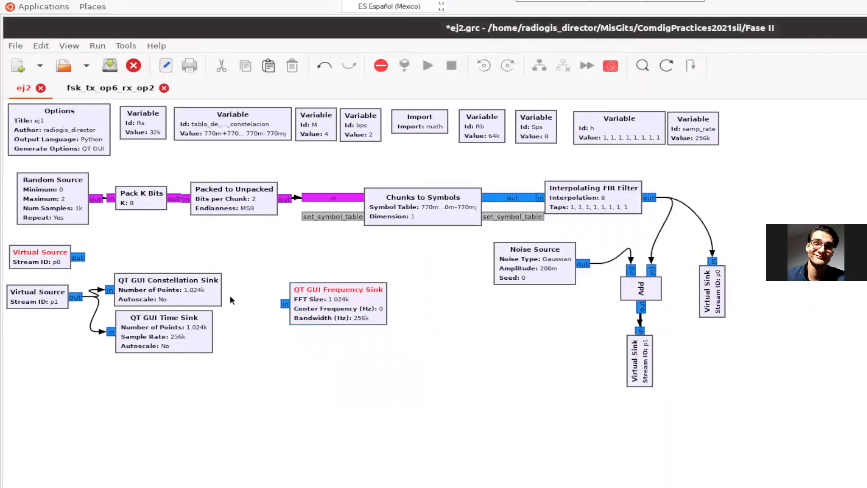
click(285, 306)
drag(329, 314, 289, 267)
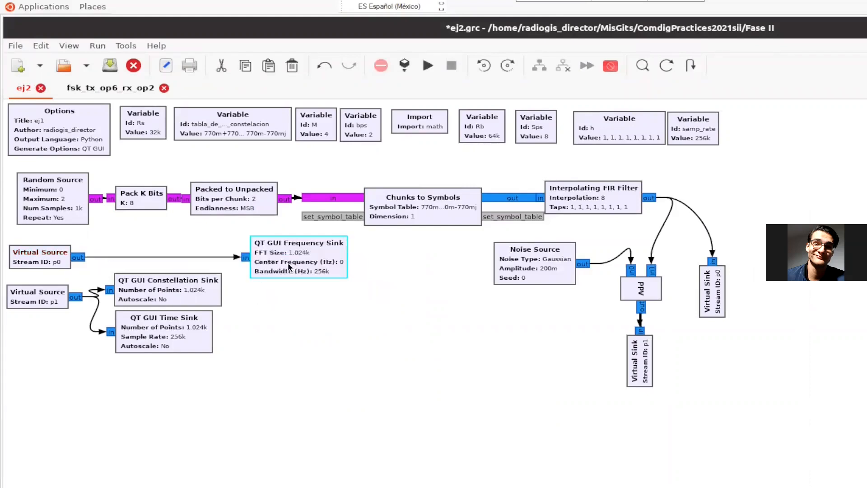
Move both Virtual Sources and their three QT GUI sinks together further down and slightly right on the canvas.
drag(367, 384, 45, 257)
drag(45, 259, 83, 331)
click(336, 384)
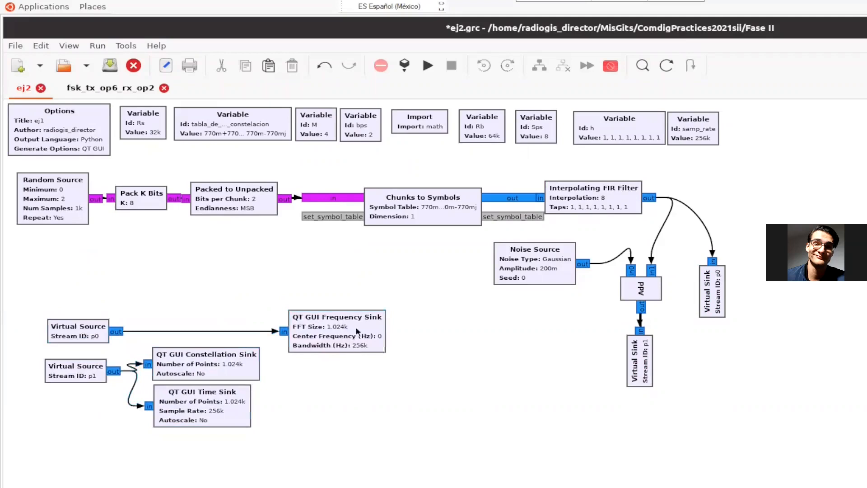
Set the QT GUI Frequency Sink's Average option to High.
double_click(358, 331)
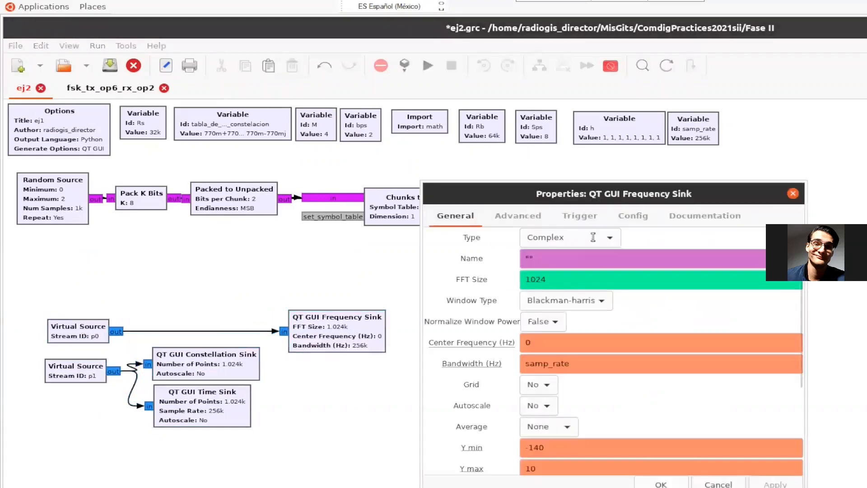
drag(592, 185, 559, 149)
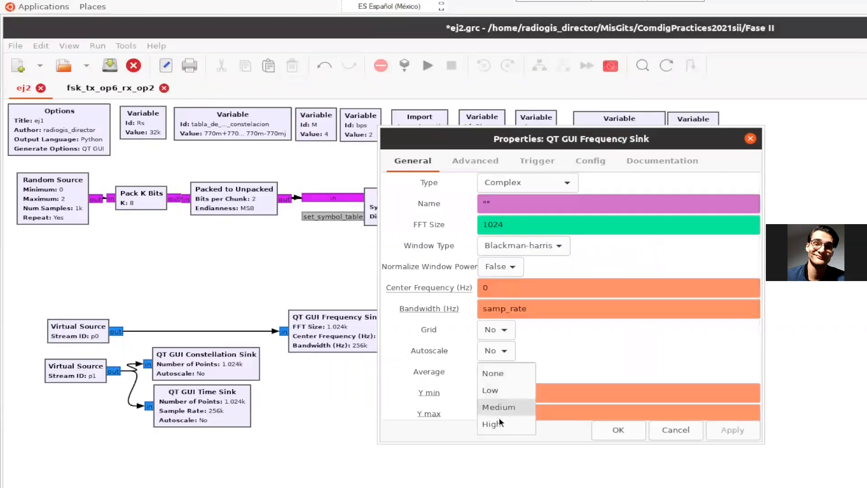
click(496, 427)
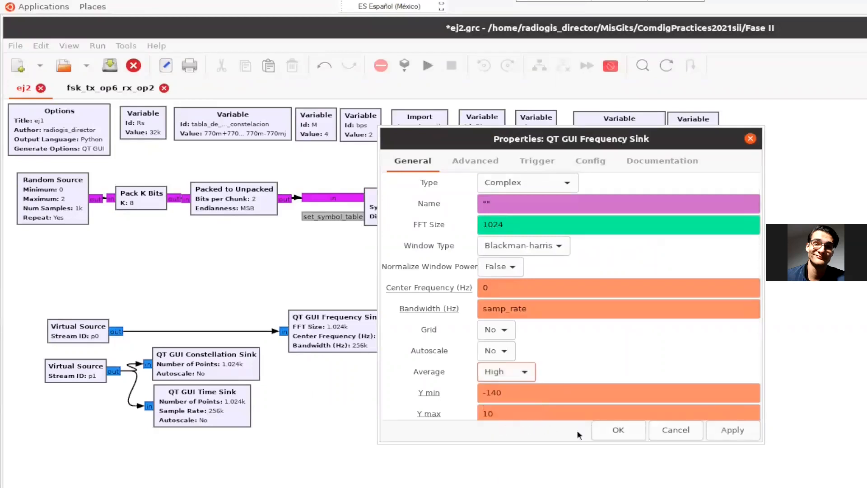
click(606, 433)
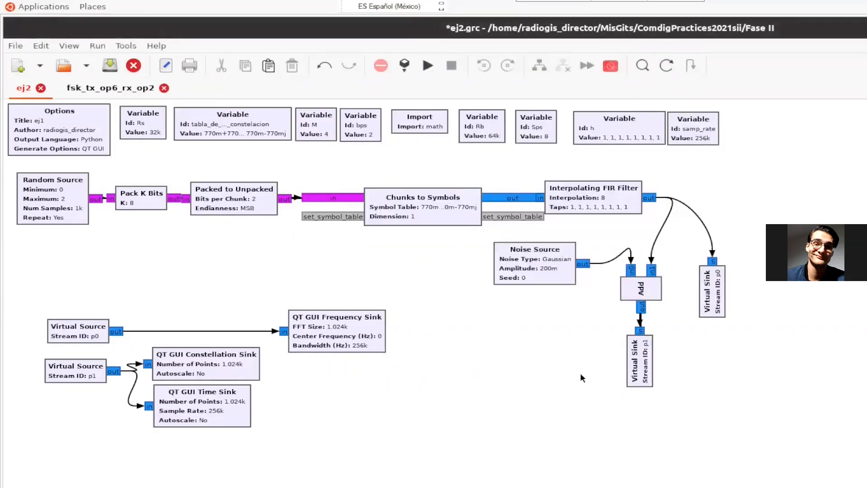
Run the flowgraph, examine the spectrum's nulls in the frequency plot, and return to the flowgraph window.
click(426, 67)
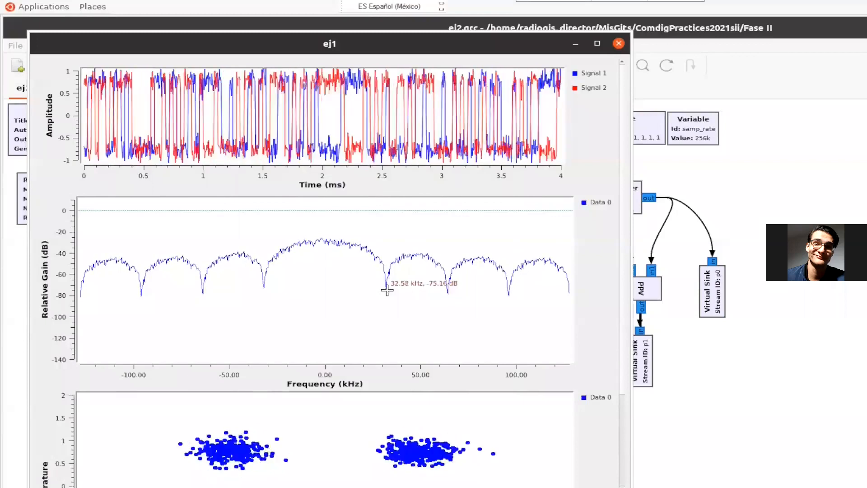
drag(494, 47, 499, 187)
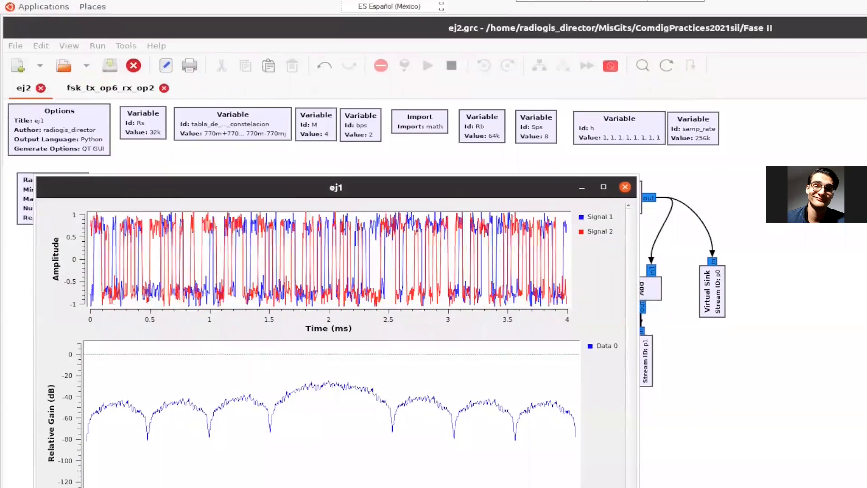
click(818, 253)
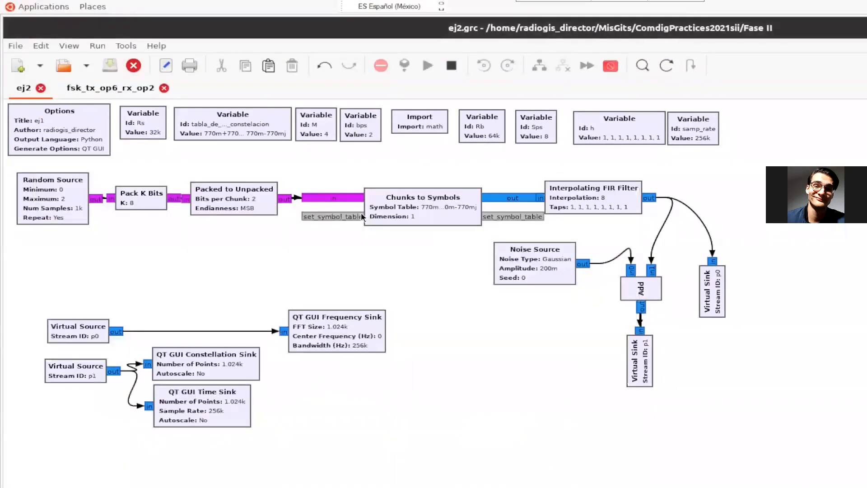